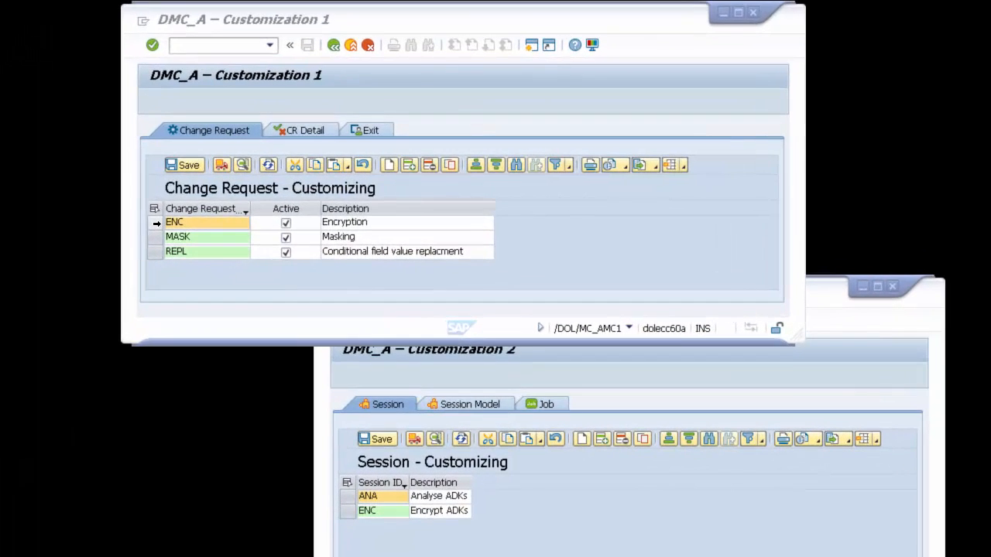
# Step: Review the ENC change request, its details with the Exit ID column widened, and the exit definition behind APPLE ENCRYPT
pyautogui.click(212, 215)
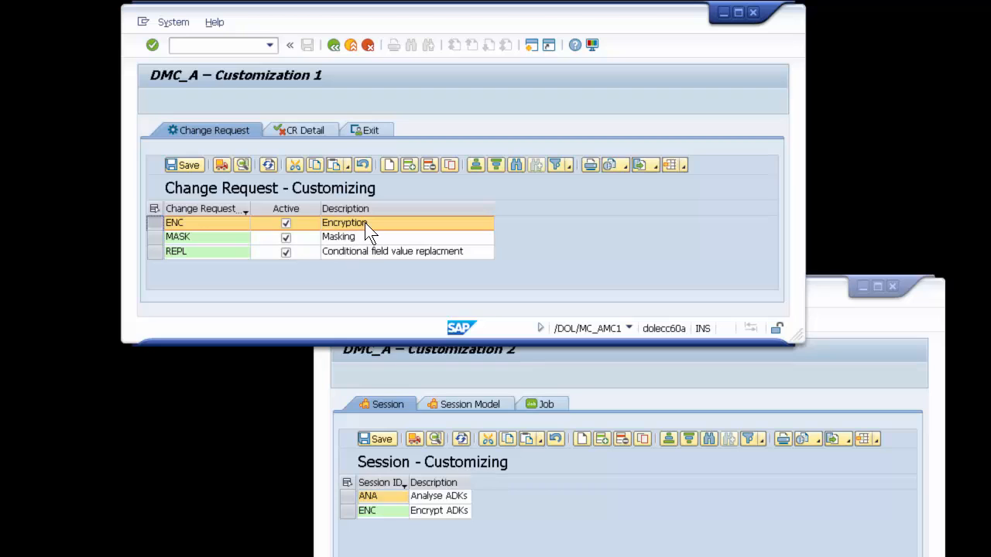
pyautogui.click(304, 131)
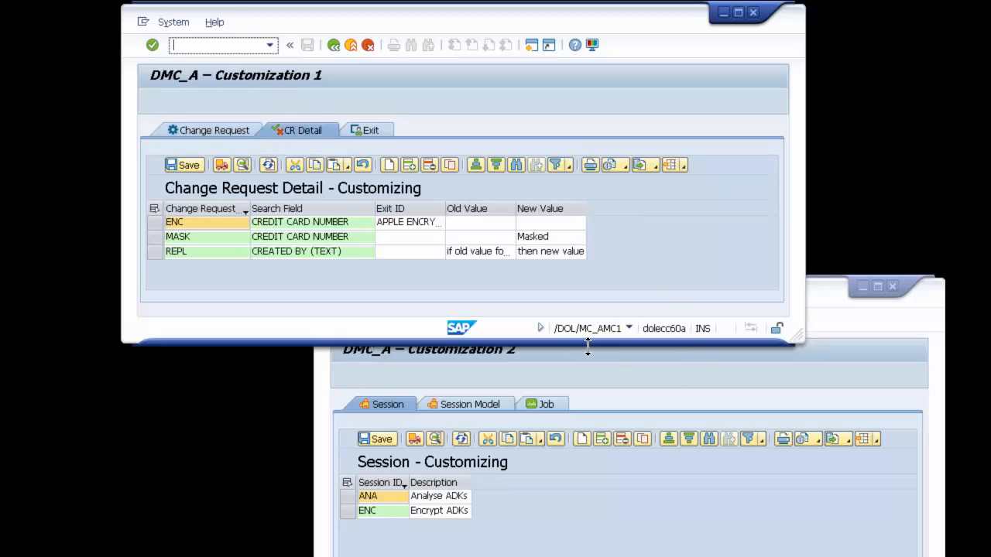
pyautogui.moveTo(445, 210); pyautogui.dragTo(450, 209)
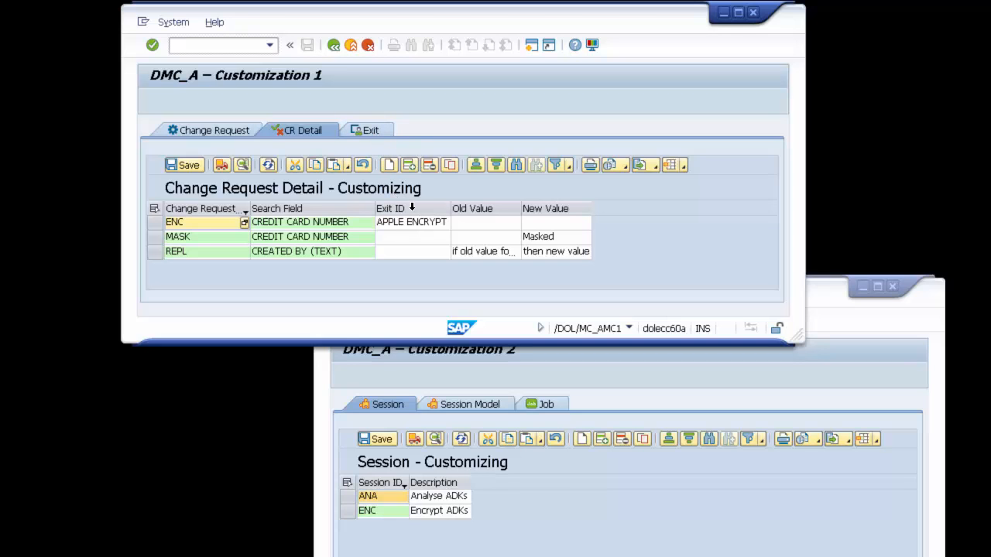
pyautogui.click(367, 132)
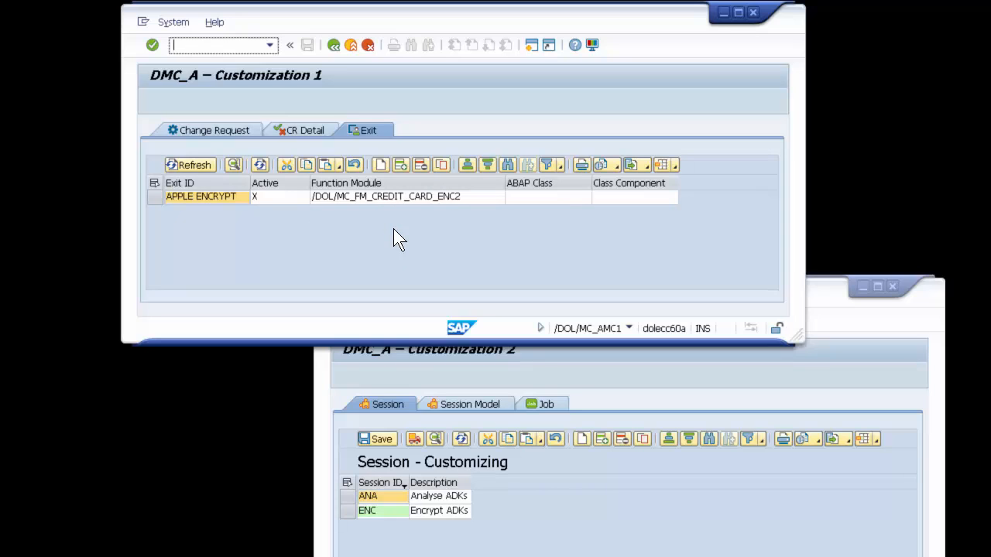
pyautogui.click(305, 130)
# Step: Show the session model customizing in the DMC_A Customization 2 window and highlight the two job rows of session ENC
pyautogui.click(405, 470)
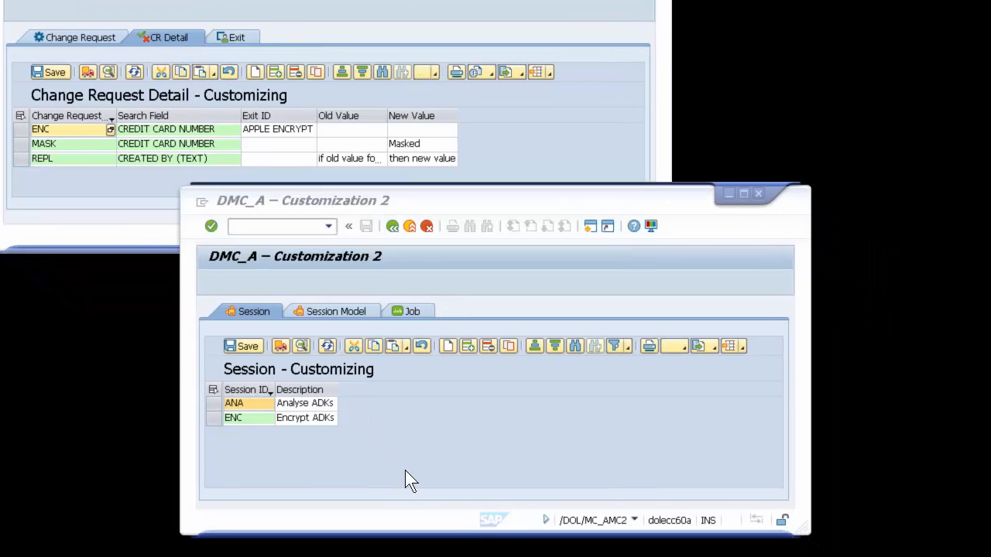
pyautogui.click(335, 308)
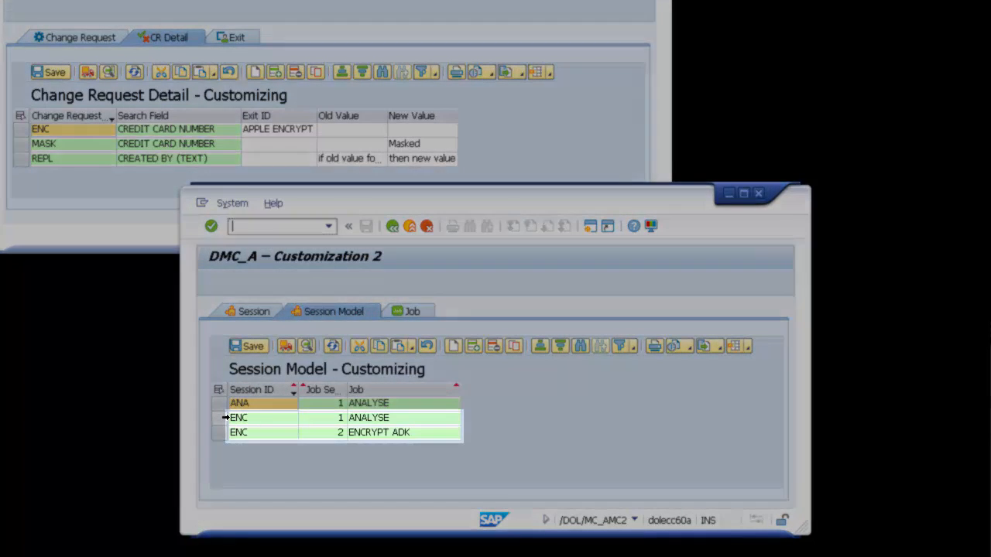
pyautogui.moveTo(221, 418); pyautogui.dragTo(221, 434)
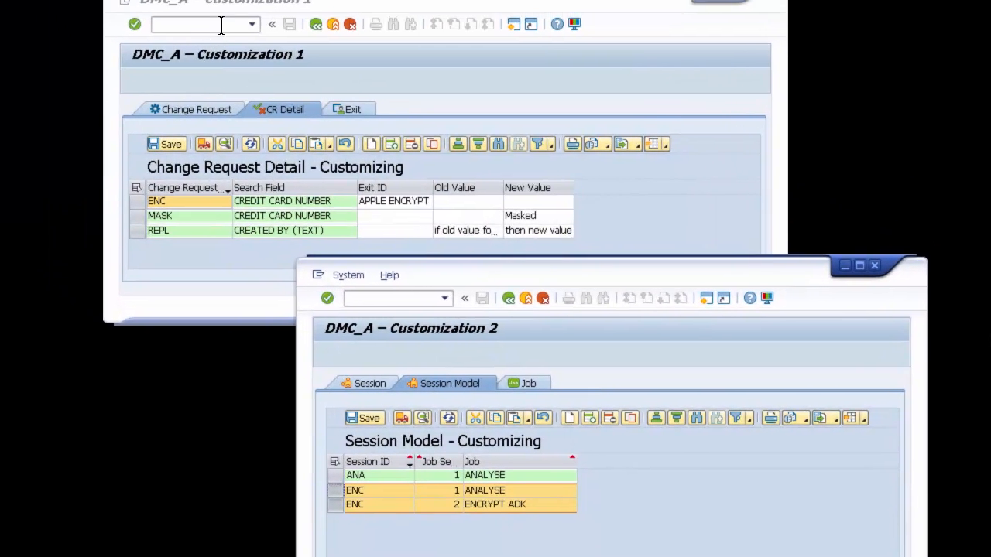
# Step: Start transaction /n/DOL/MC_AMC in the DMC_A Customization 1 window
pyautogui.click(292, 51)
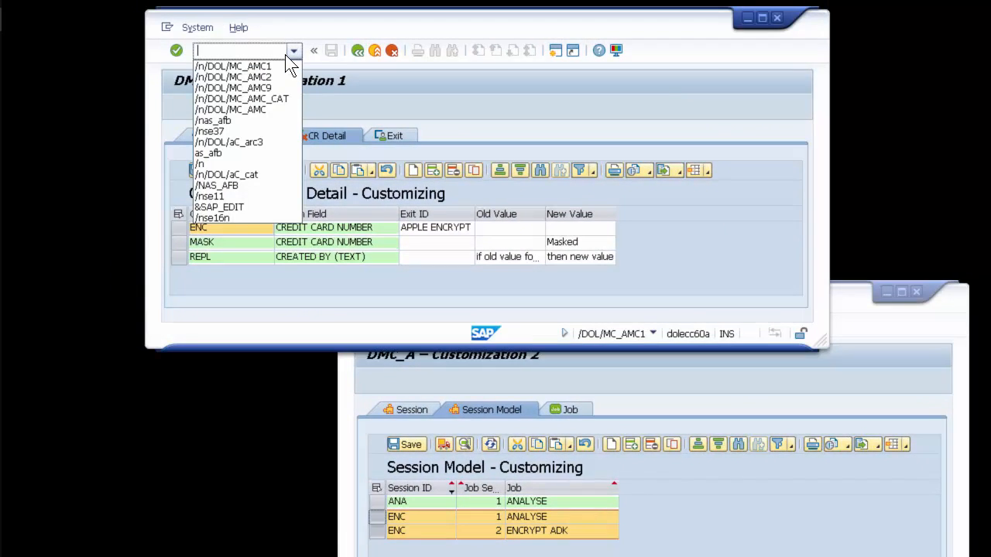
pyautogui.click(264, 110)
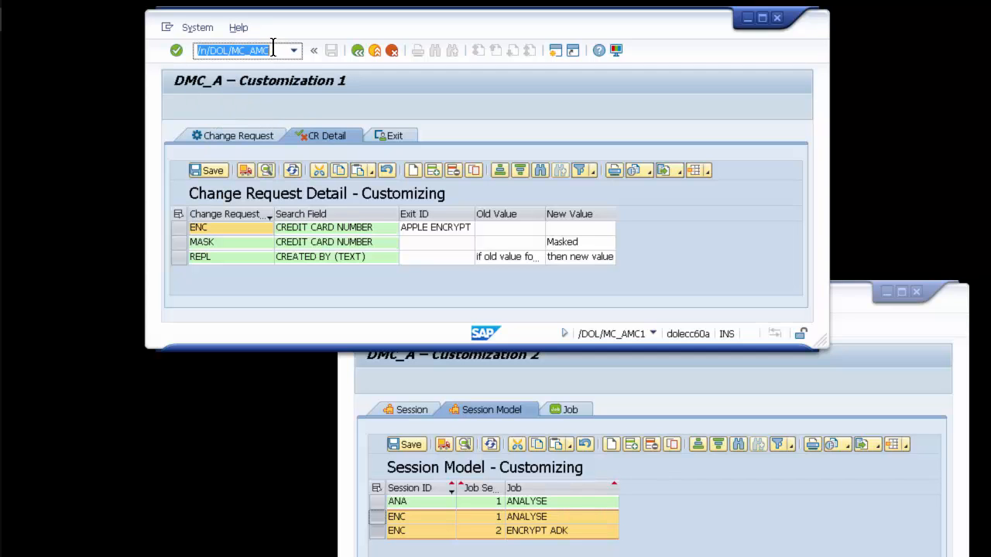
pyautogui.click(273, 49)
pyautogui.click(176, 51)
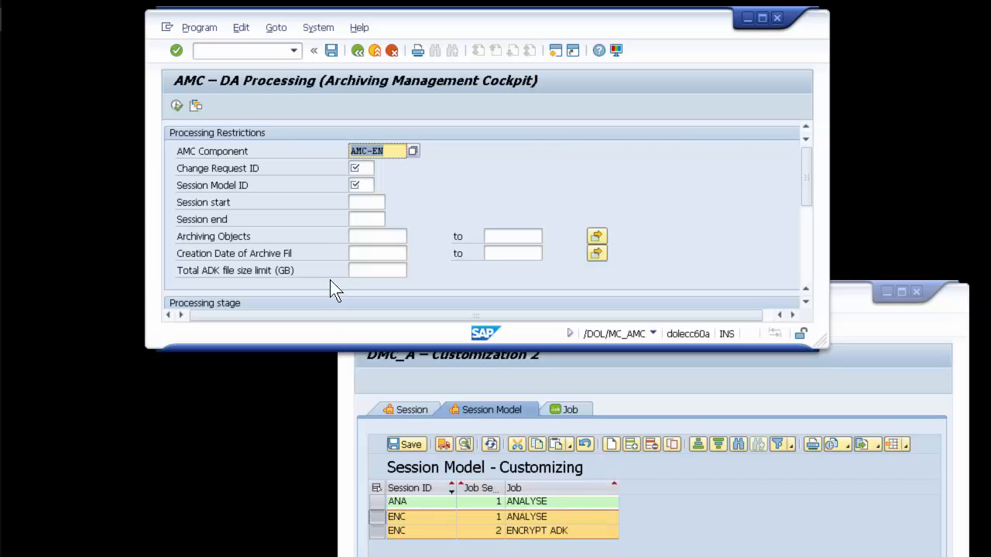
# Step: Load the "AMC - Encrypt ADKs" variant and check its change request ID and session model ID
pyautogui.click(193, 105)
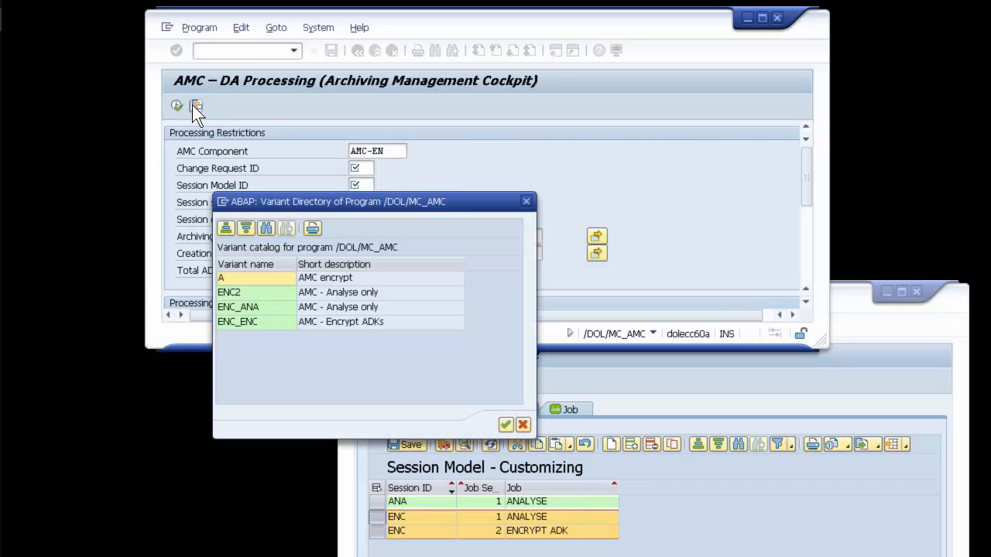
pyautogui.doubleClick(254, 323)
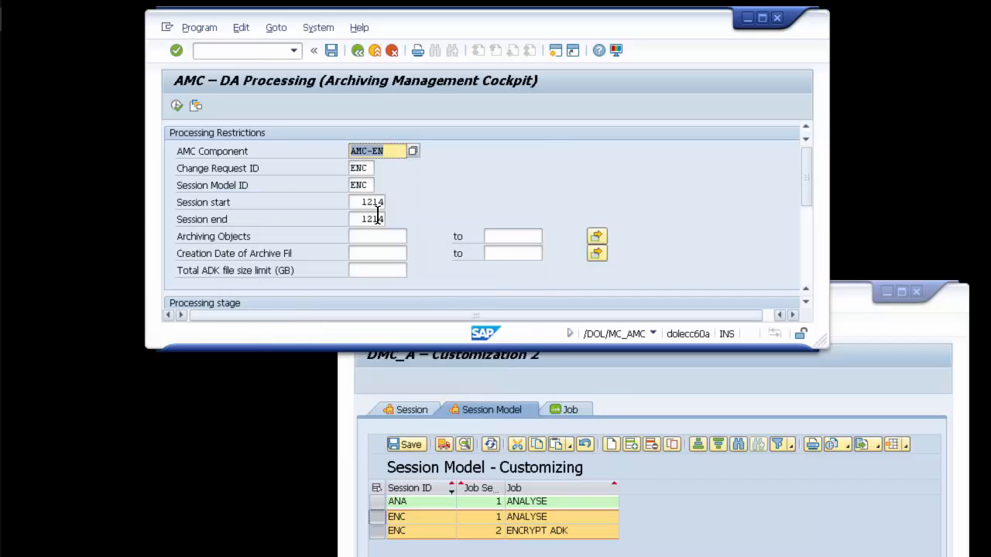
pyautogui.click(372, 170)
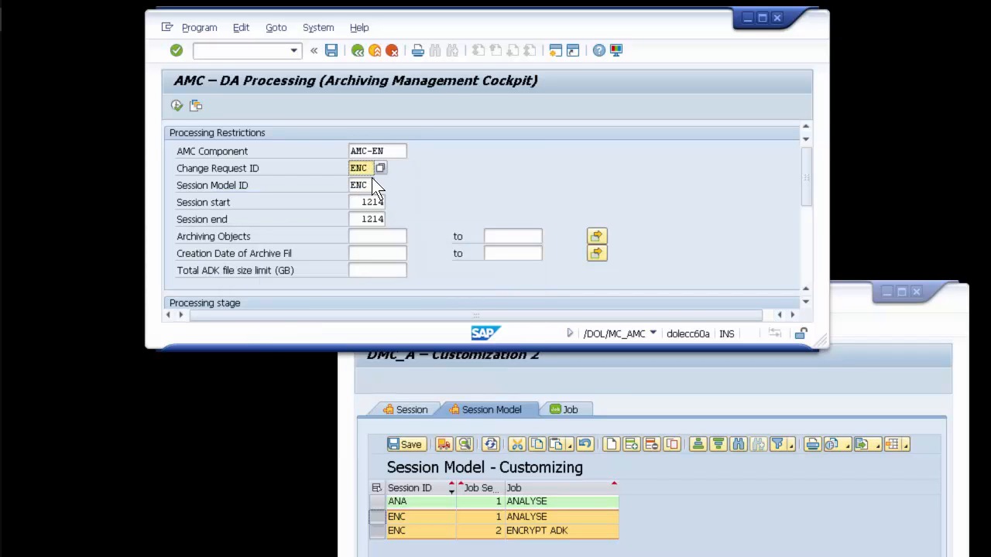
pyautogui.click(372, 187)
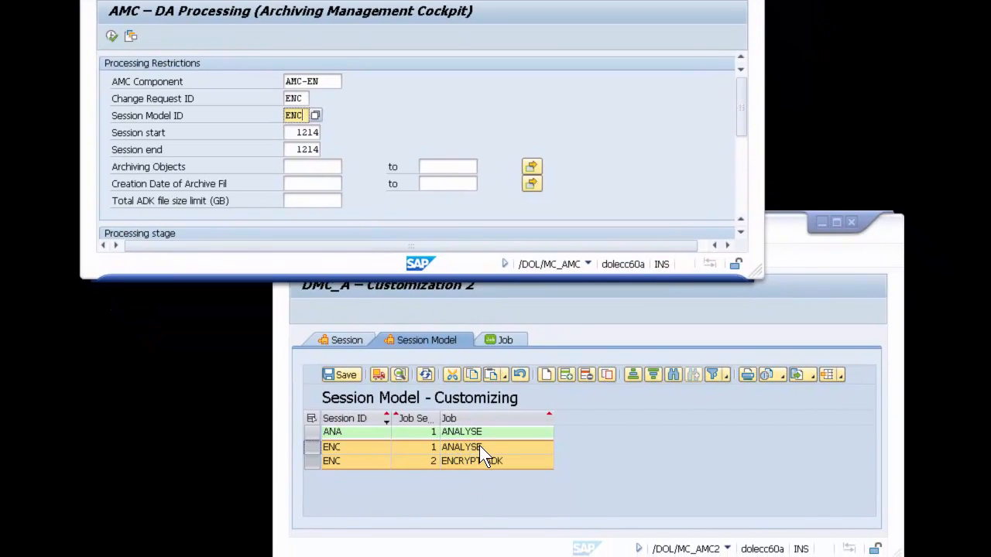
# Step: Check the ENC session jobs, enlarge the AMC processing window and execute the run with the Initialize processing stage
pyautogui.click(478, 447)
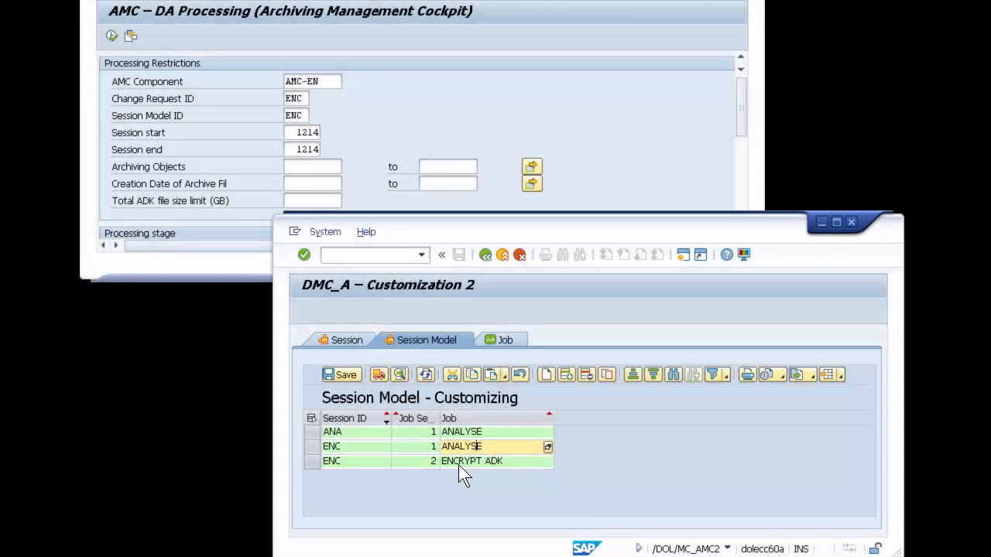
pyautogui.click(480, 79)
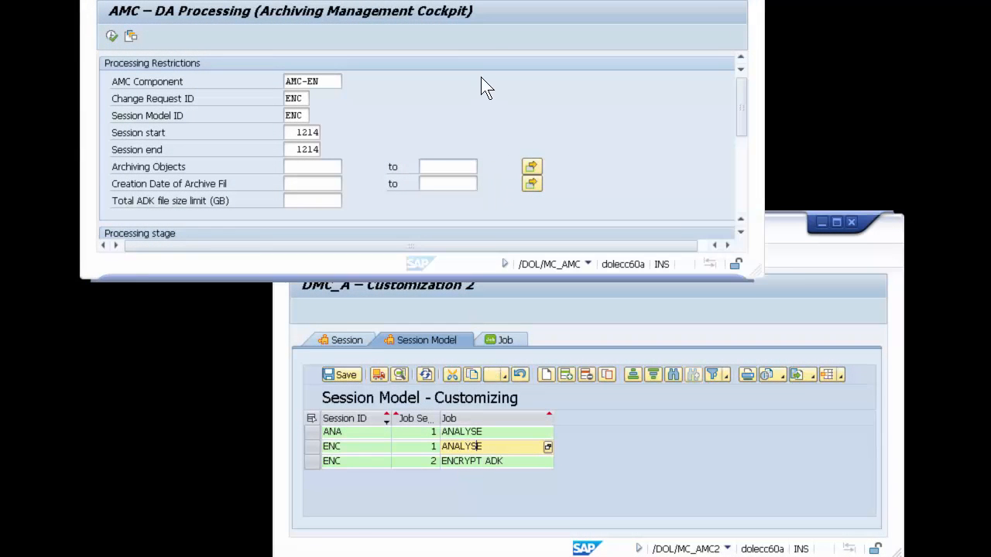
pyautogui.moveTo(758, 268); pyautogui.dragTo(680, 385)
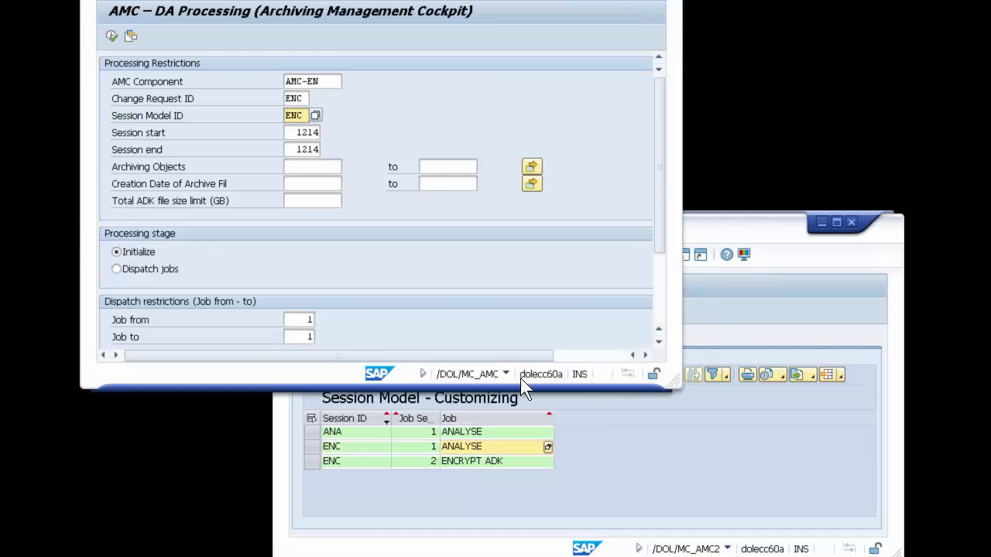
pyautogui.click(136, 253)
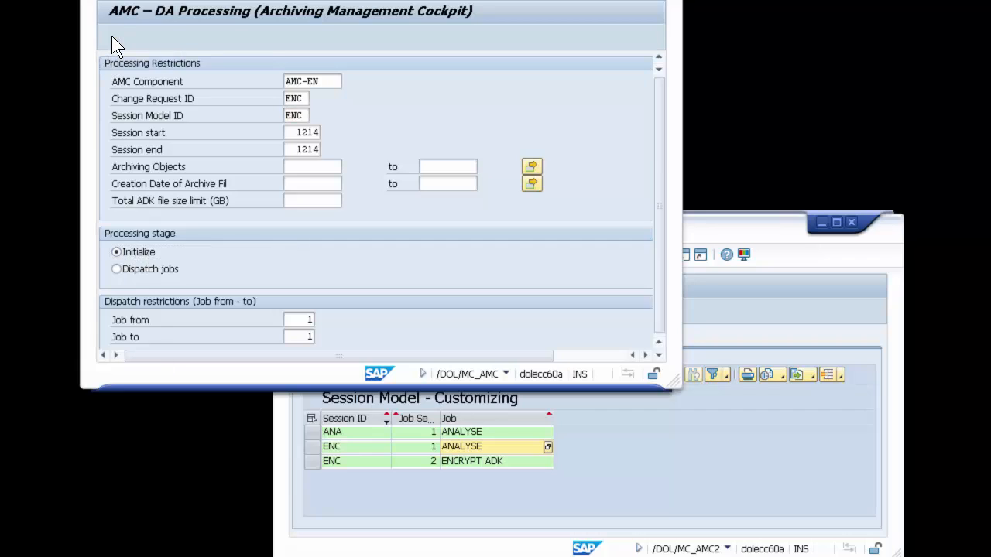
pyautogui.click(111, 36)
# Step: Start transaction /DOL/MC_AMC_CAT in the DMC_A Customization 2 window and list the AMC Catalog without selection restrictions
pyautogui.click(708, 468)
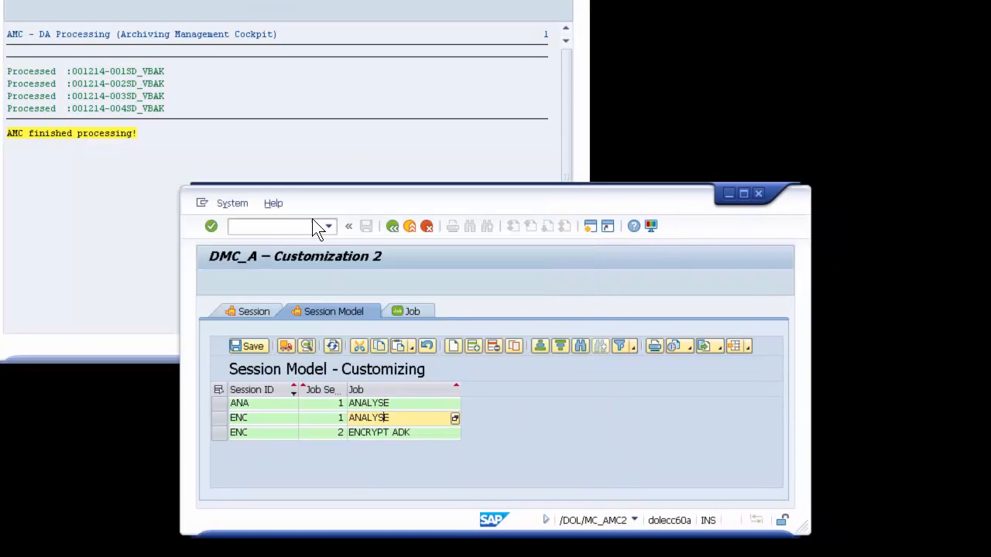
pyautogui.click(329, 226)
pyautogui.click(321, 285)
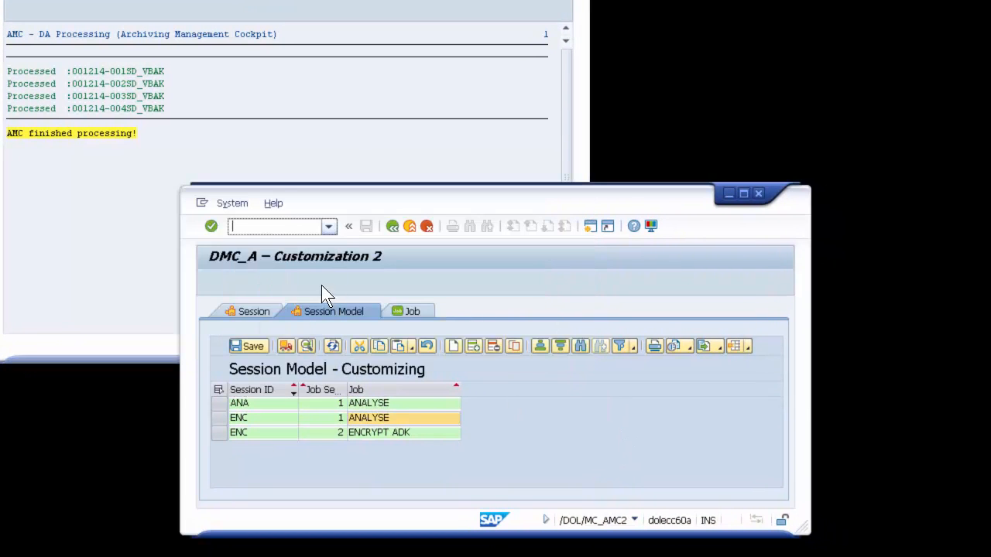
pyautogui.moveTo(280, 226); pyautogui.dragTo(361, 235)
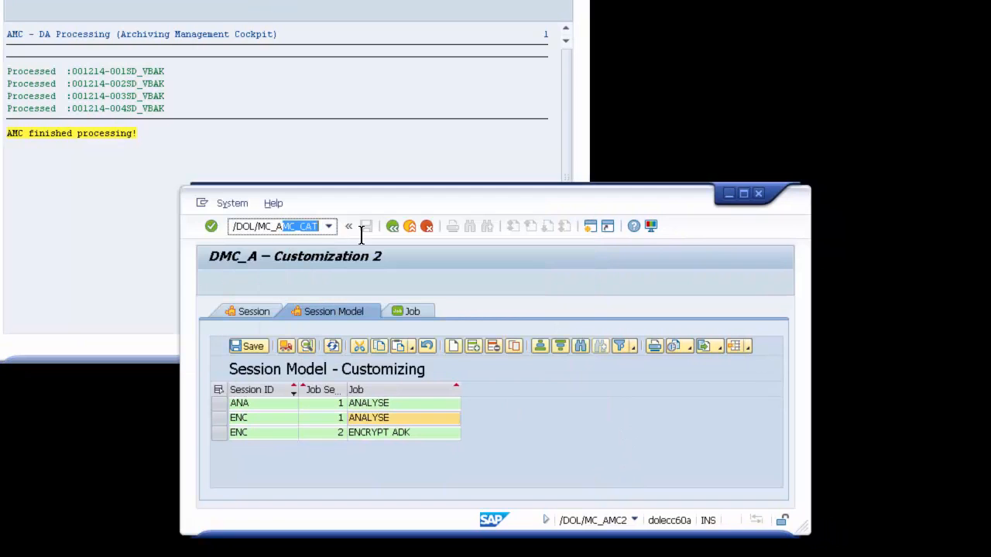
pyautogui.click(210, 225)
pyautogui.click(213, 285)
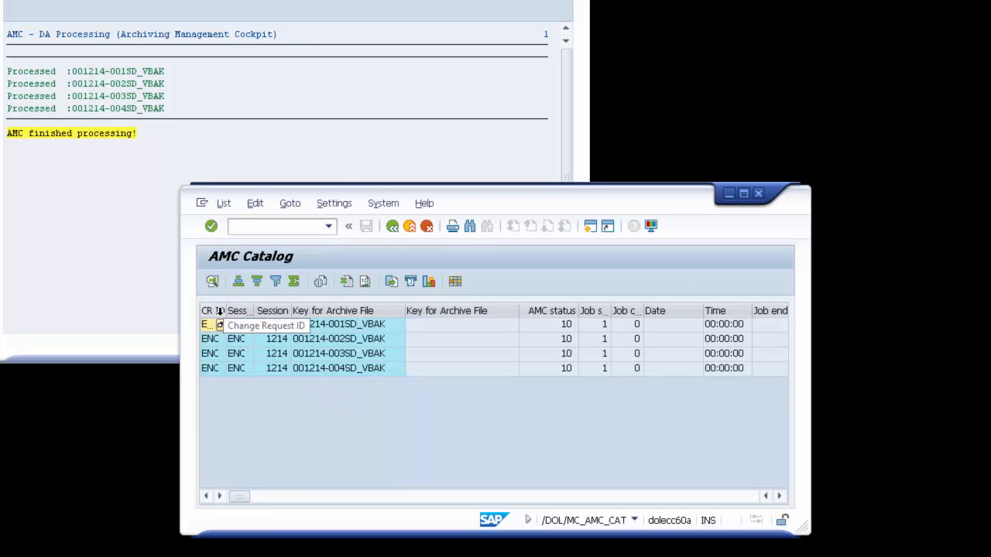
# Step: Widen the CR ID, job sequence and job count columns of the AMC Catalog list so their headings are readable
pyautogui.moveTo(253, 310)
pyautogui.mouseDown()
pyautogui.moveTo(264, 310)
pyautogui.moveTo(243, 310)
pyautogui.mouseUp()
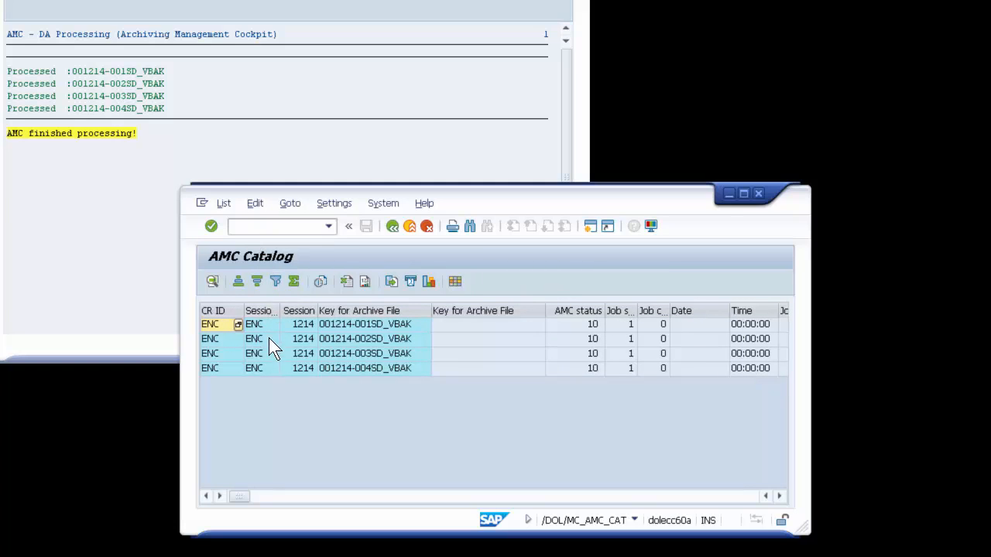
pyautogui.click(779, 495)
pyautogui.click(779, 495)
pyautogui.click(779, 495)
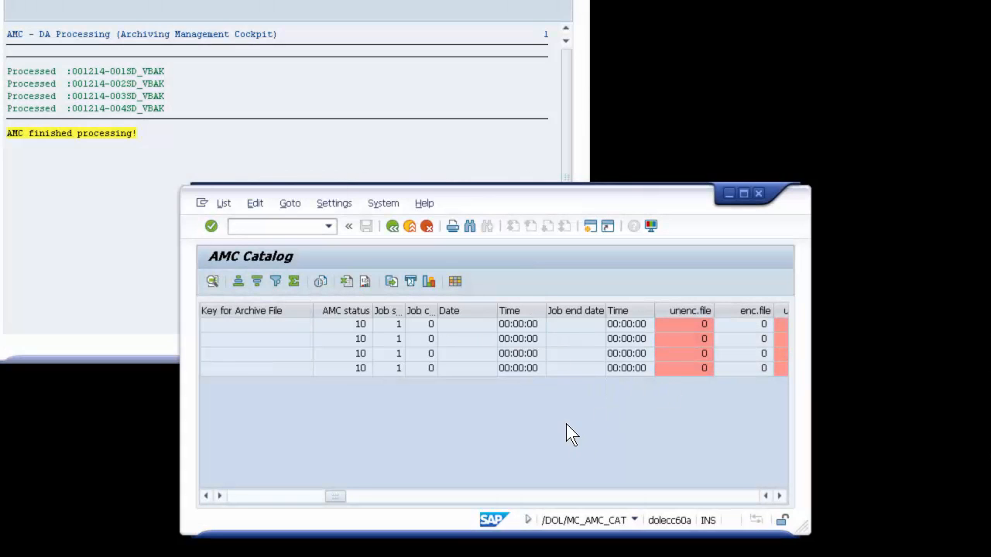
pyautogui.doubleClick(404, 310)
pyautogui.doubleClick(451, 310)
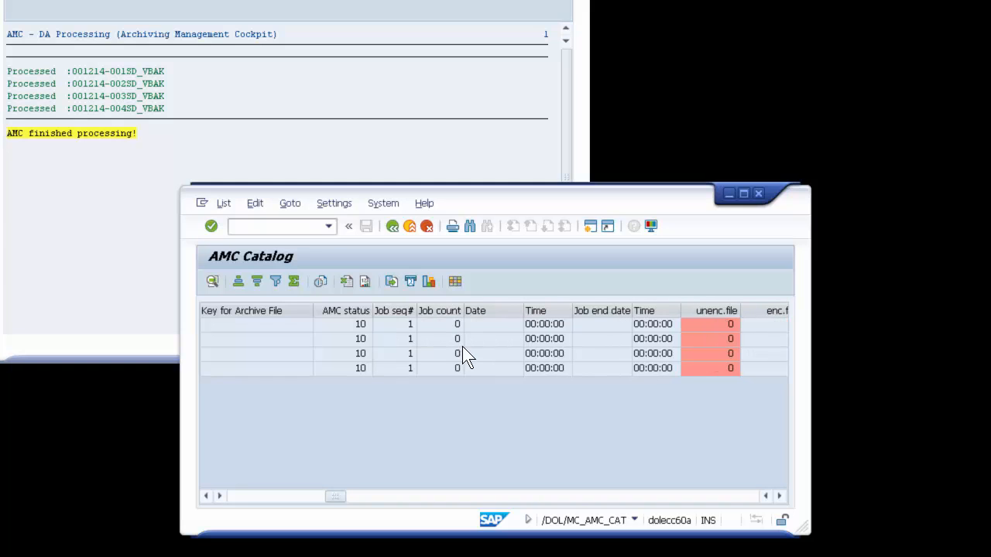
# Step: Return from the AMC processing log to its parameters and set the processing stage to Dispatch jobs
pyautogui.click(145, 272)
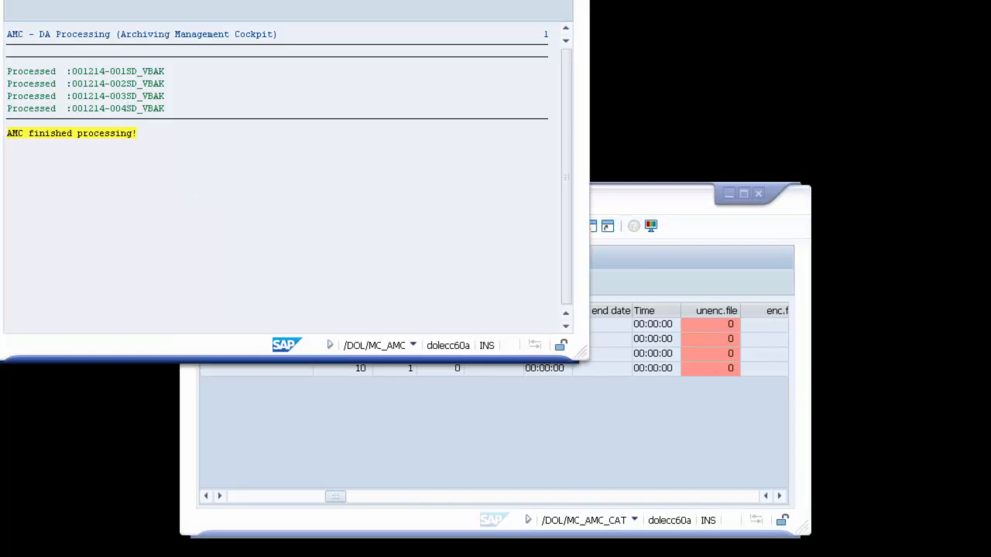
pyautogui.press('F3')
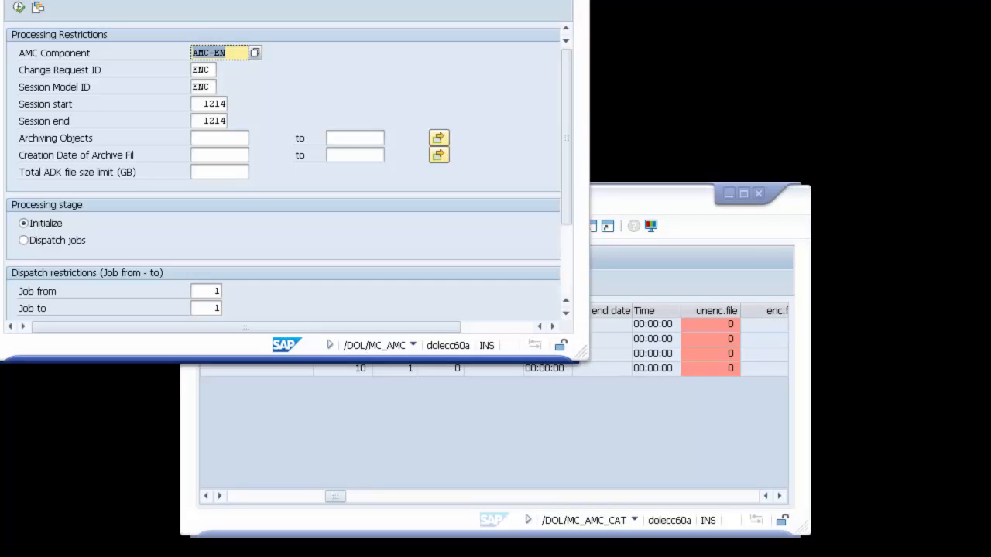
pyautogui.click(54, 241)
# Step: Bring the AMC Catalog list back to its first columns and enlarge its window so more columns fit
pyautogui.click(496, 418)
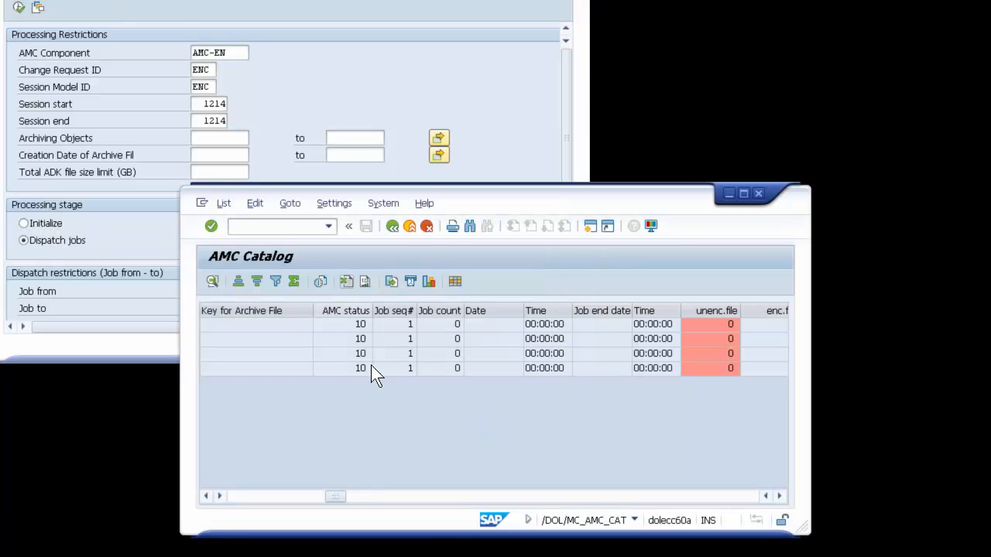
pyautogui.click(266, 498)
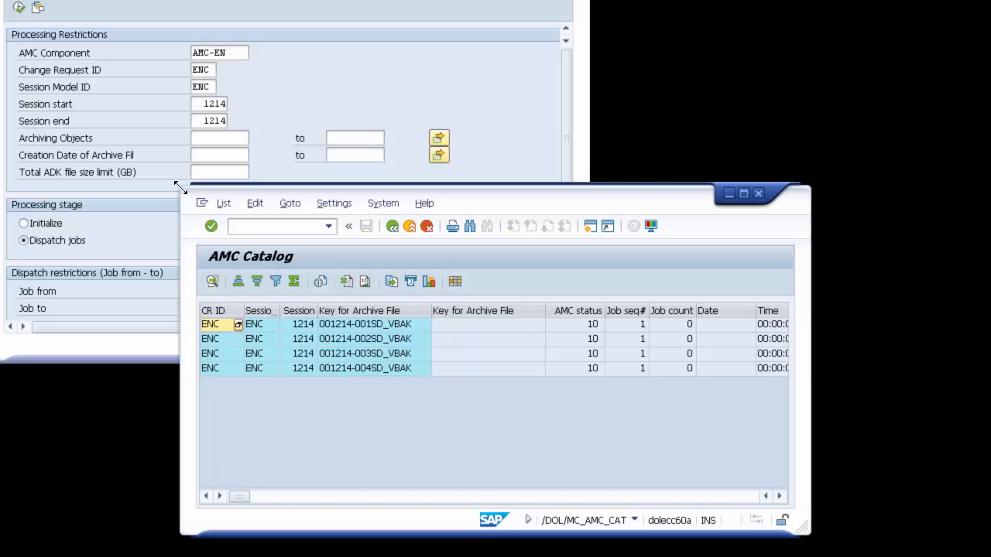
pyautogui.moveTo(182, 187); pyautogui.dragTo(0, 218)
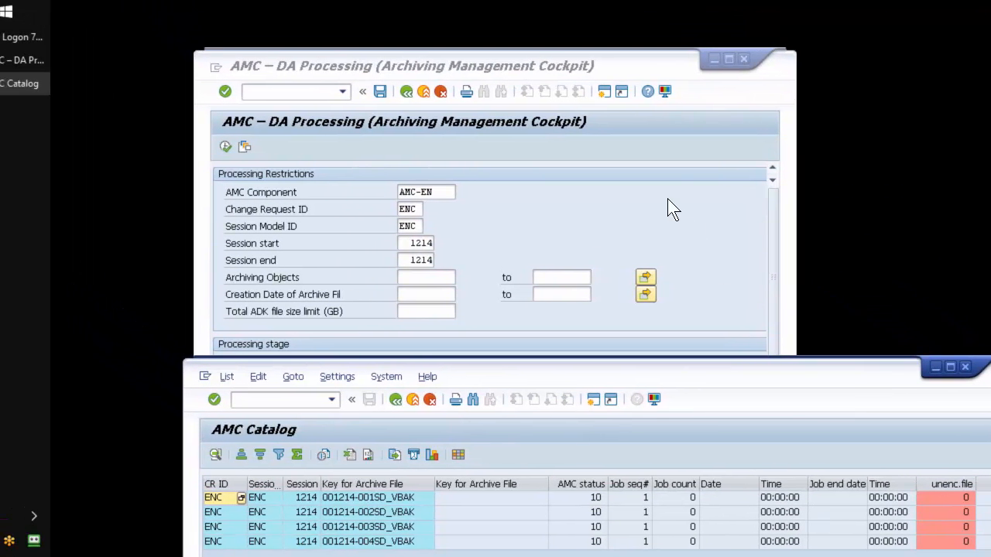
# Step: Execute the AMC processing run for dispatching jobs and inspect the first AMC child file in the log
pyautogui.click(667, 200)
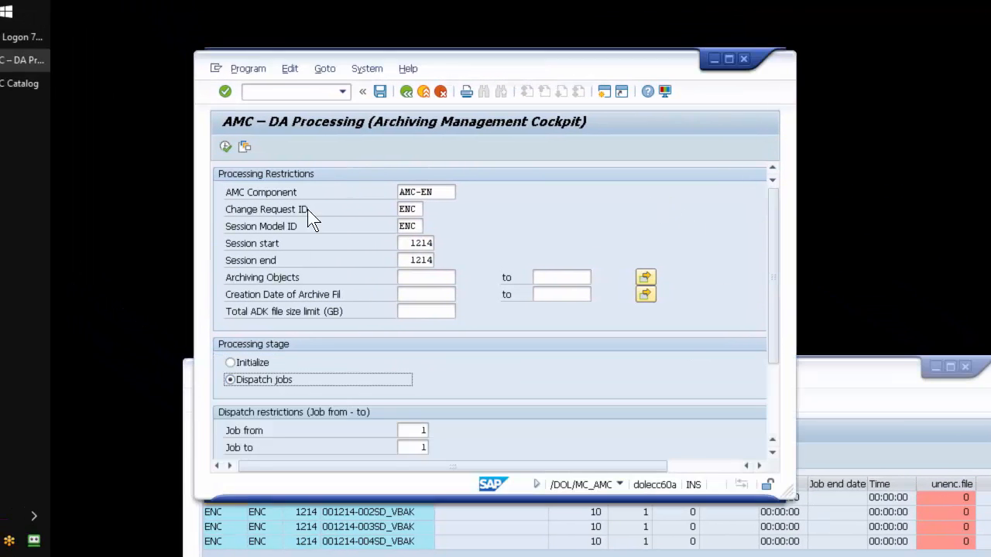
pyautogui.click(225, 146)
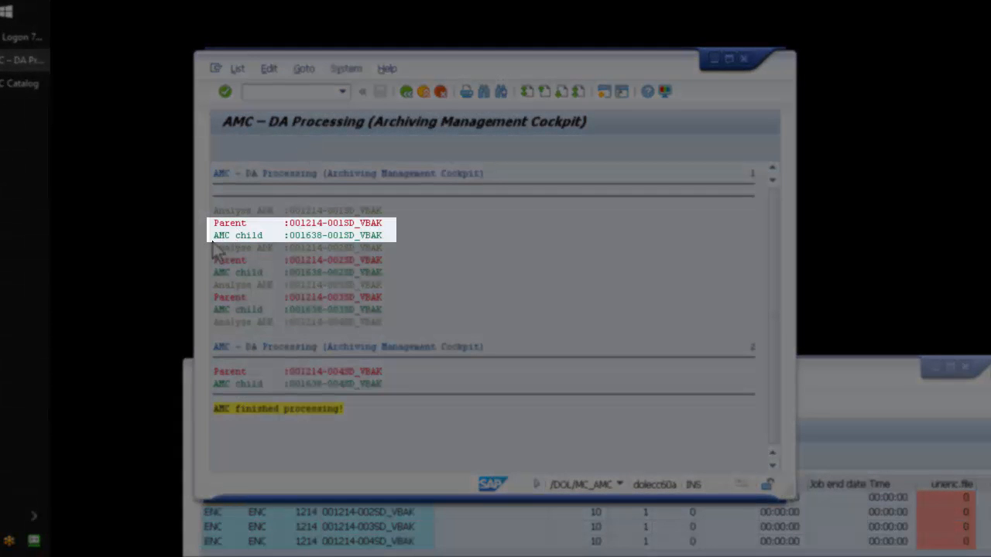
pyautogui.click(314, 236)
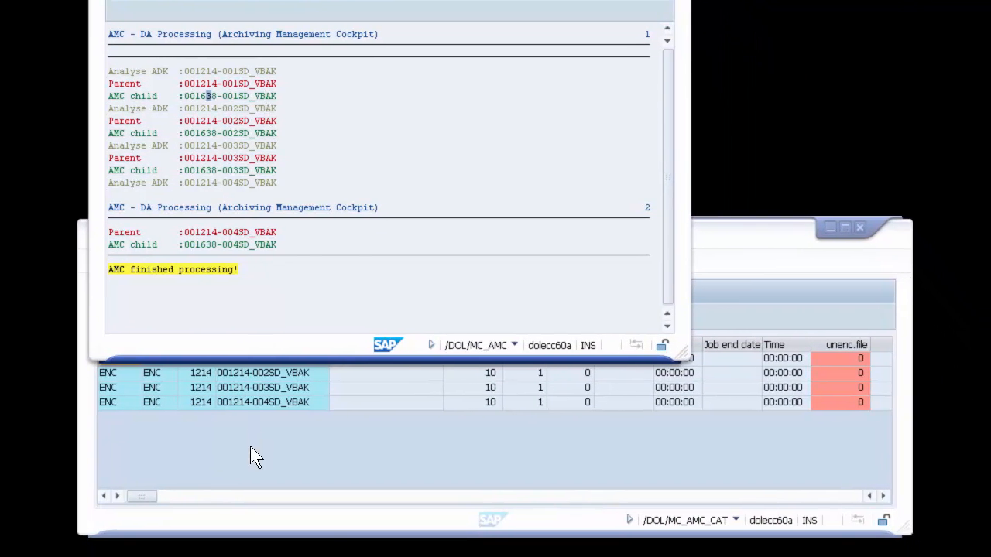
# Step: Rerun the AMC Catalog selection with no restrictions and compare the child file of 001214-001SD_VBAK with the processing log
pyautogui.click(250, 447)
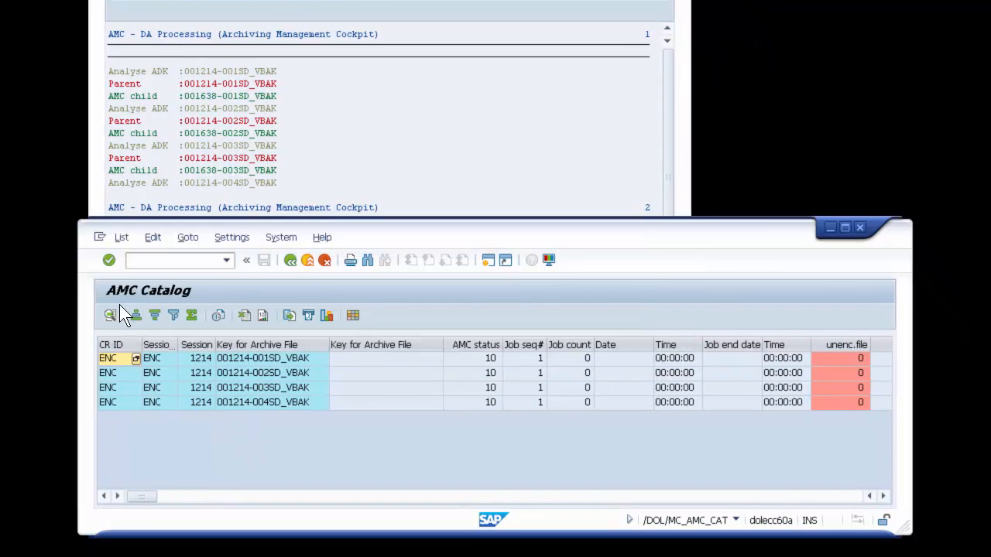
pyautogui.click(291, 260)
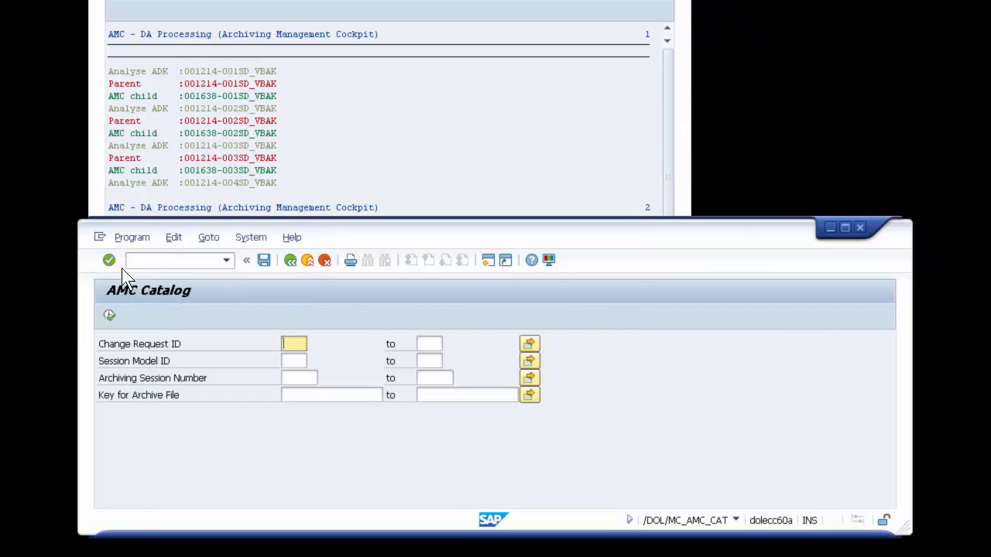
pyautogui.click(109, 315)
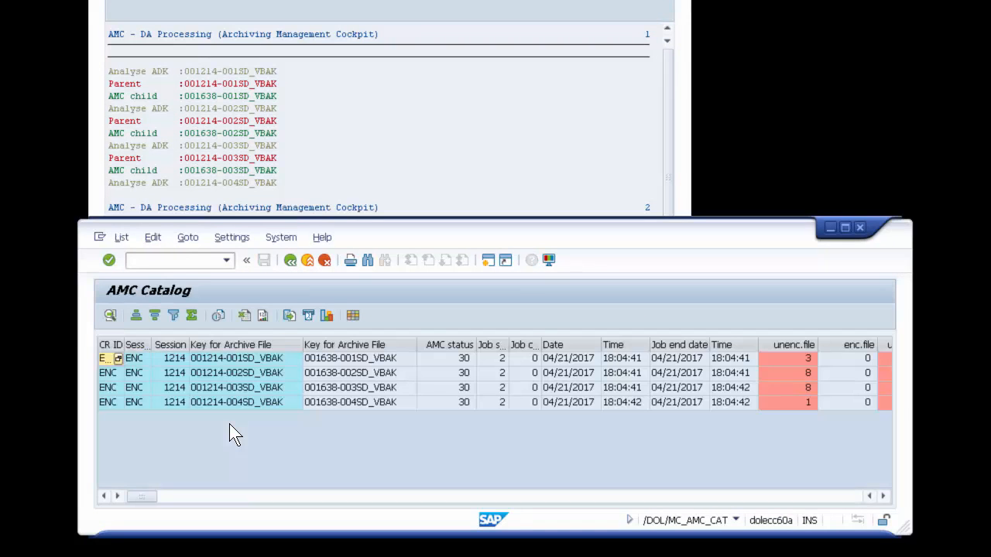
pyautogui.click(245, 359)
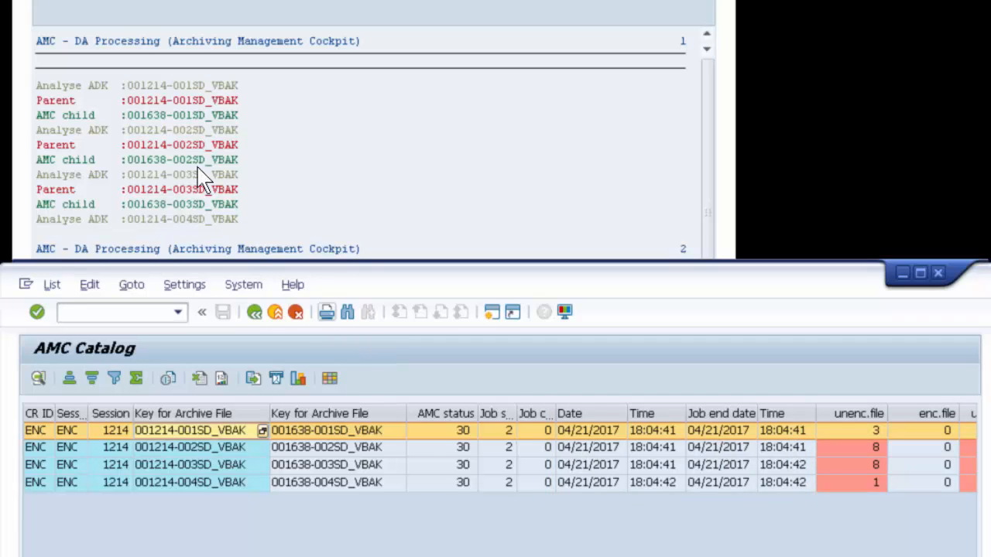
pyautogui.click(400, 145)
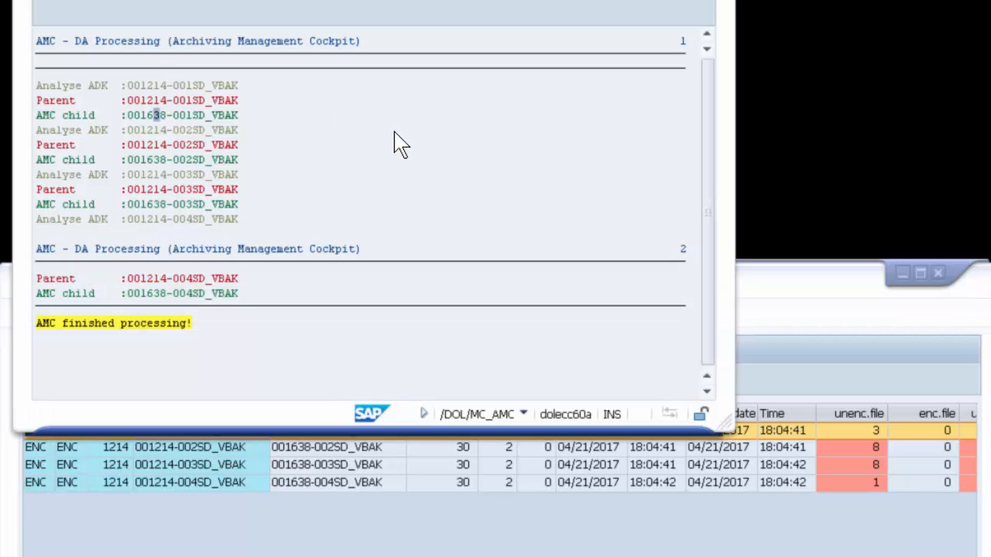
# Step: Copy the /nas_afb command from the AMC Catalog session's command history and run it in the AMC processing session
pyautogui.click(365, 533)
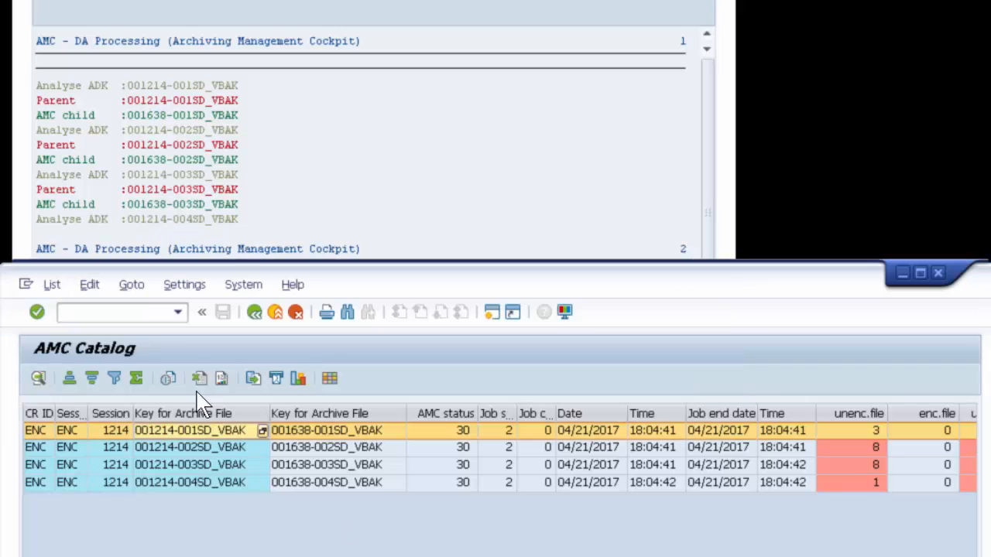
pyautogui.click(179, 311)
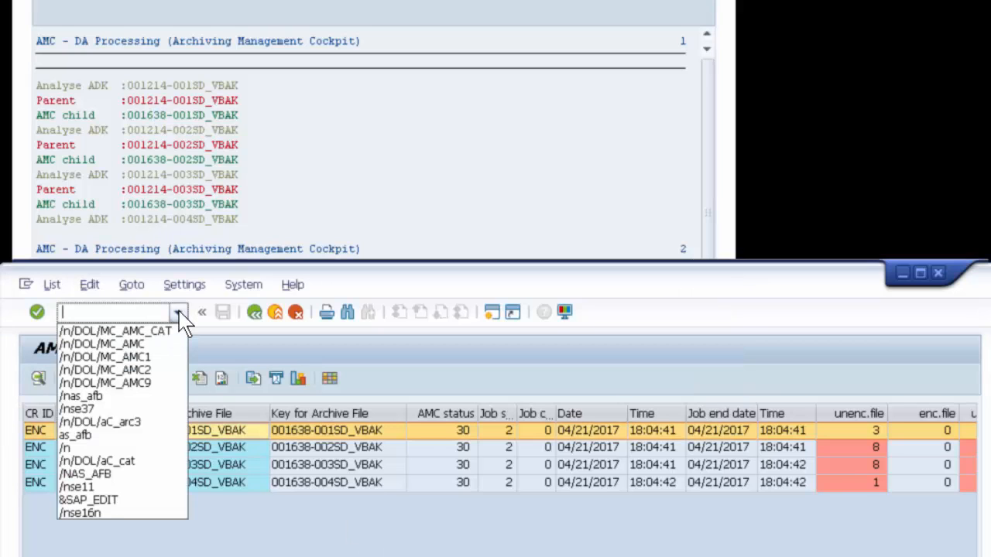
pyautogui.click(110, 396)
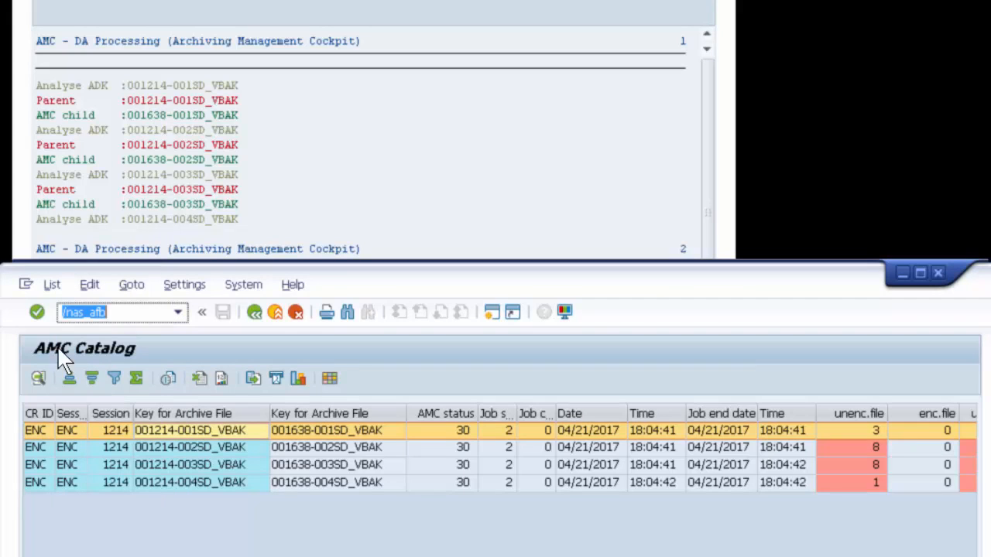
pyautogui.click(283, 184)
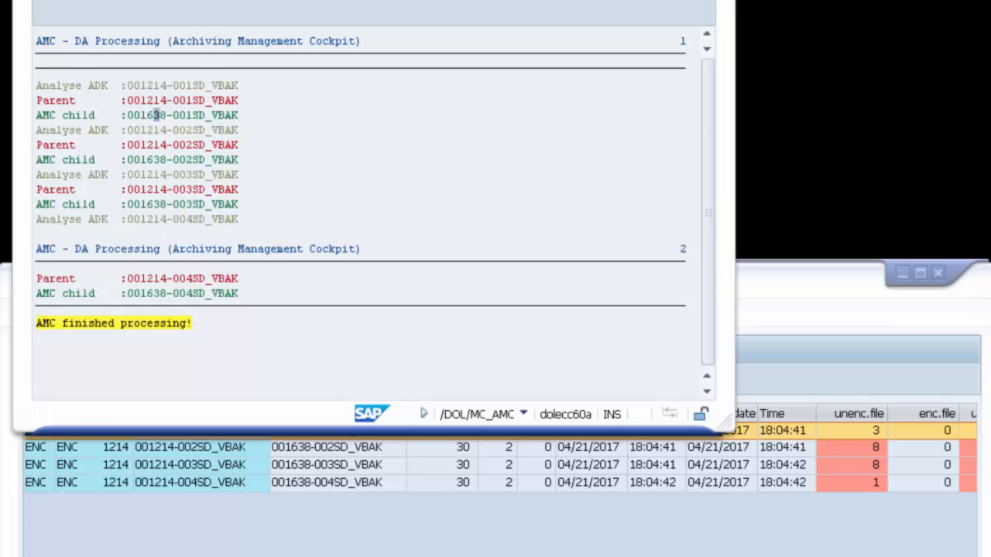
pyautogui.click(194, 0)
pyautogui.click(106, 22)
pyautogui.press('Return')
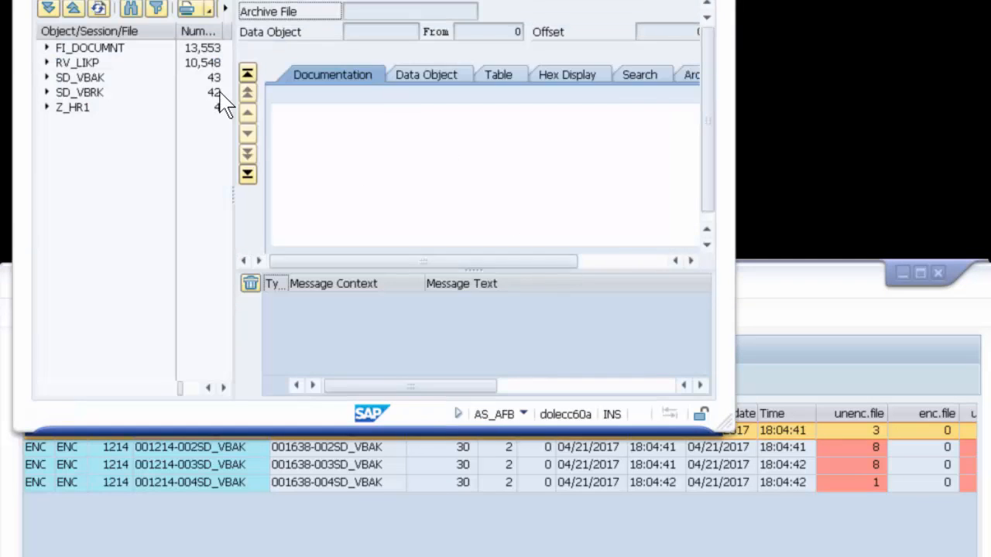
# Step: Expand the SD_VBAK archive sessions, widen the session list to show names, and compare it with catalog entry 001638-002SD_VBAK
pyautogui.click(47, 78)
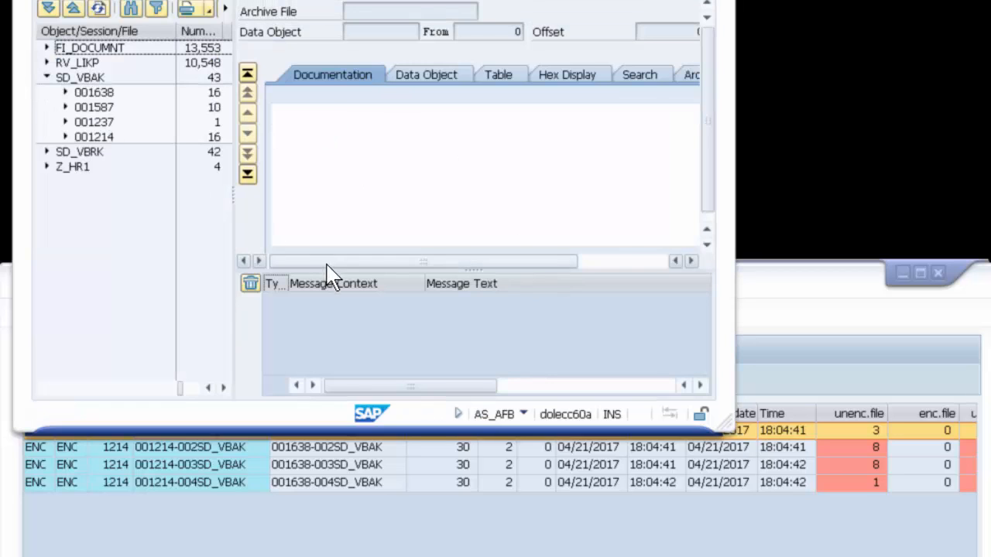
pyautogui.moveTo(236, 196); pyautogui.dragTo(578, 204)
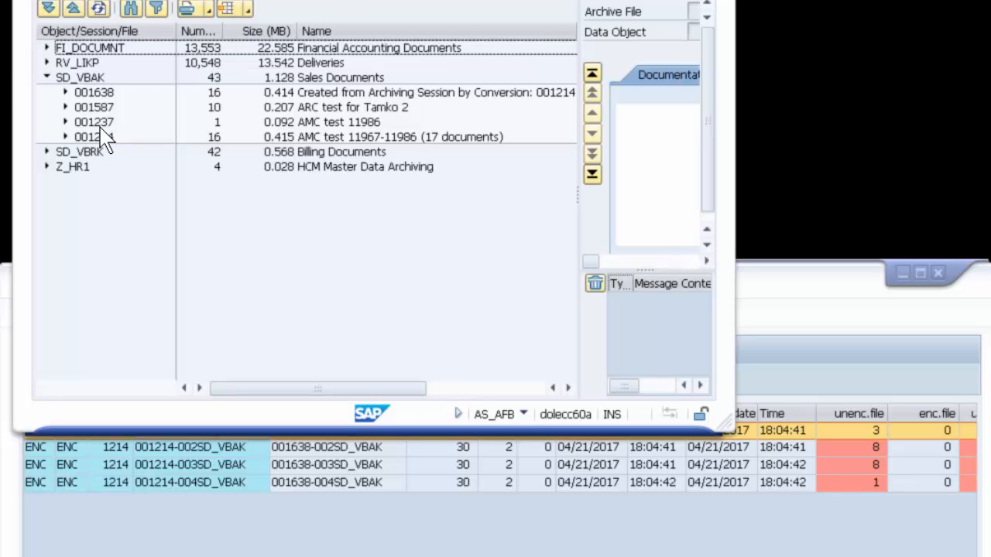
pyautogui.click(308, 461)
pyautogui.click(303, 450)
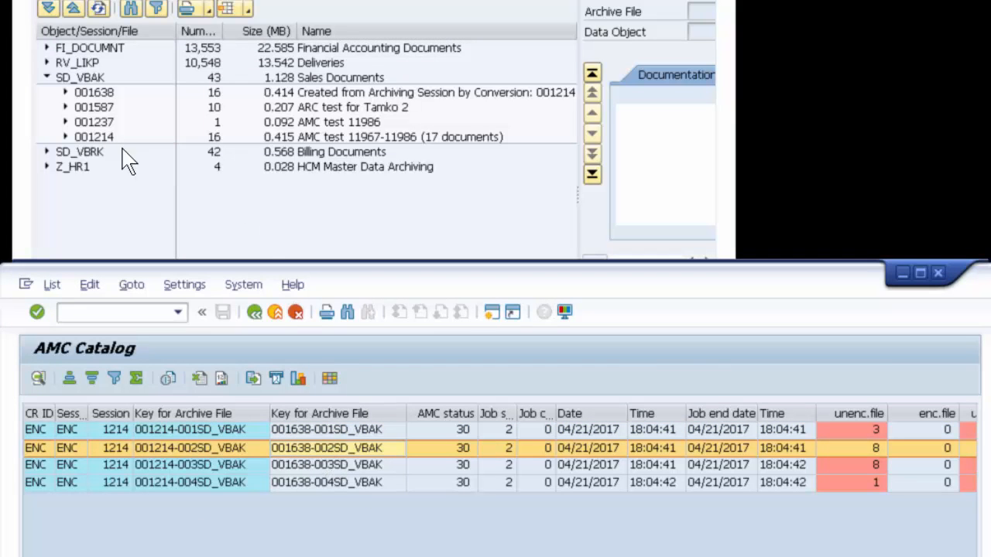
# Step: Expand archive session 001638, select its first file and enlarge the archive file browser window
pyautogui.click(68, 100)
pyautogui.click(66, 92)
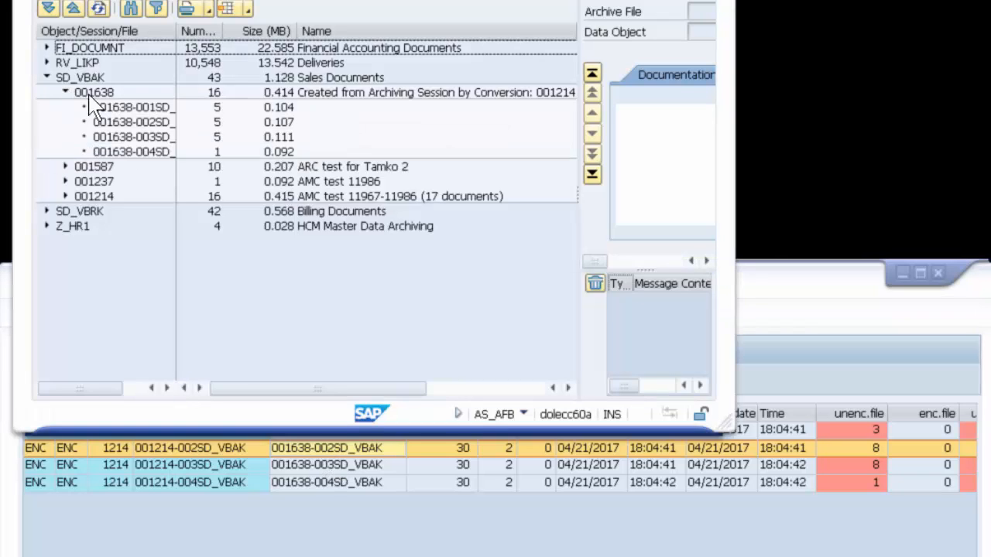
pyautogui.click(121, 111)
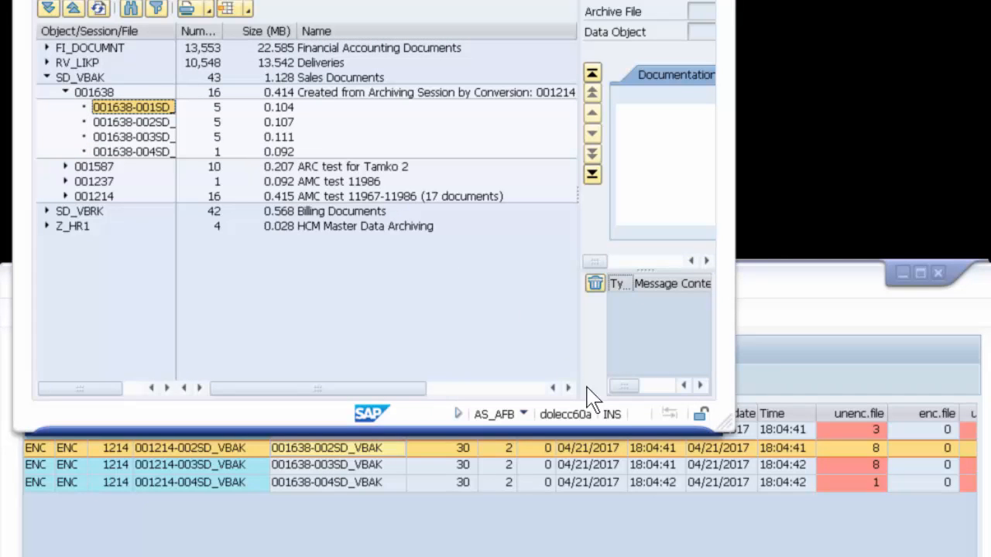
pyautogui.moveTo(728, 416); pyautogui.dragTo(941, 447)
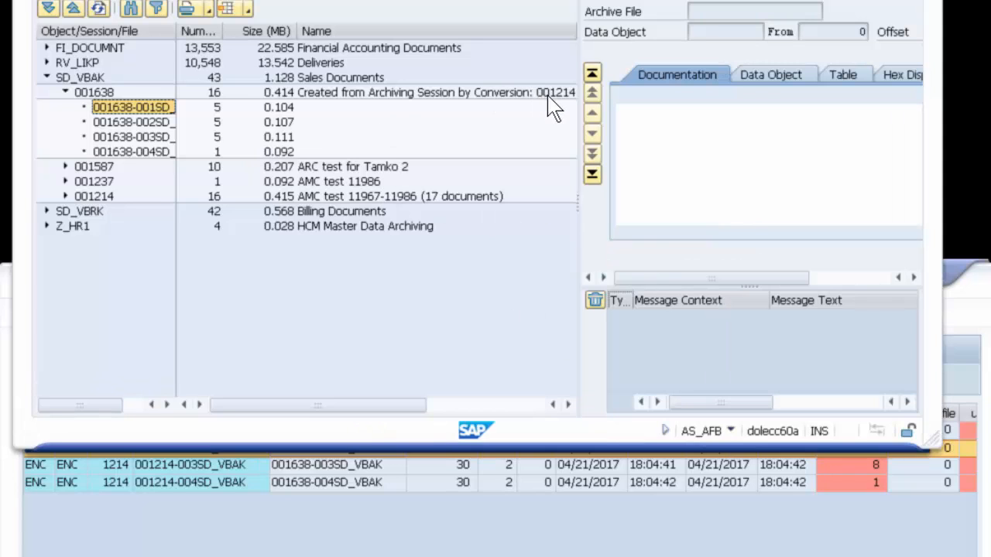
# Step: Open archive file 001638-001SD_VBAK, clear its messages and enlarge the data object area
pyautogui.doubleClick(129, 112)
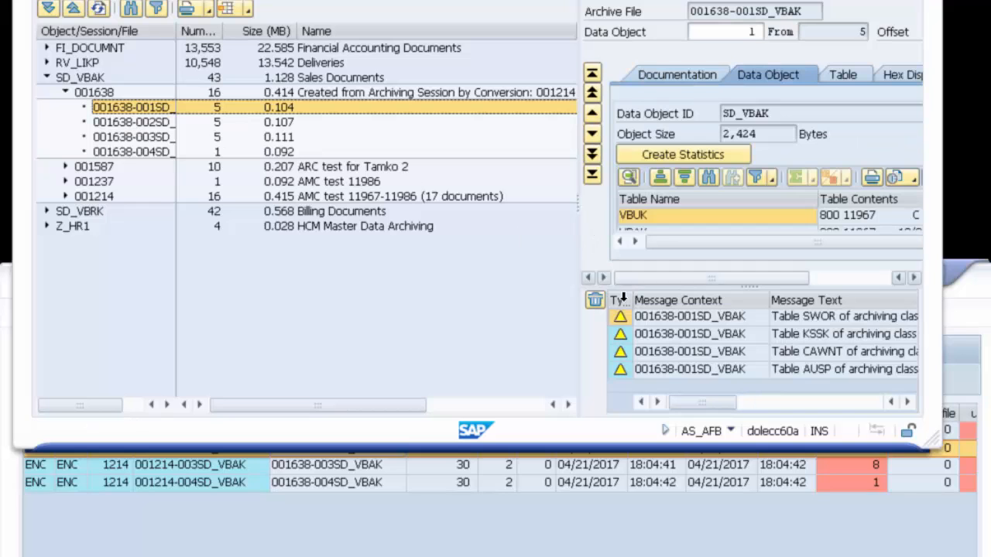
pyautogui.click(594, 300)
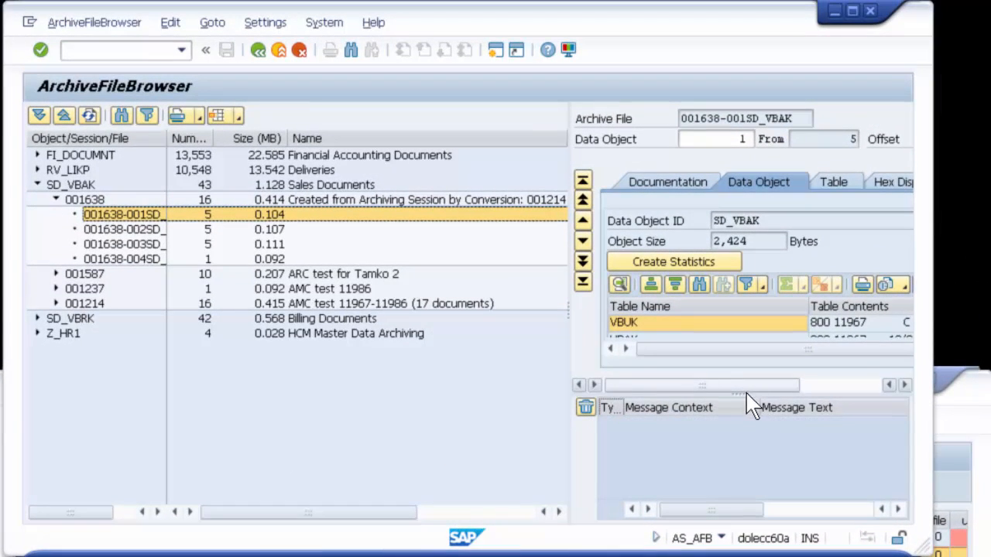
pyautogui.moveTo(748, 397); pyautogui.dragTo(751, 485)
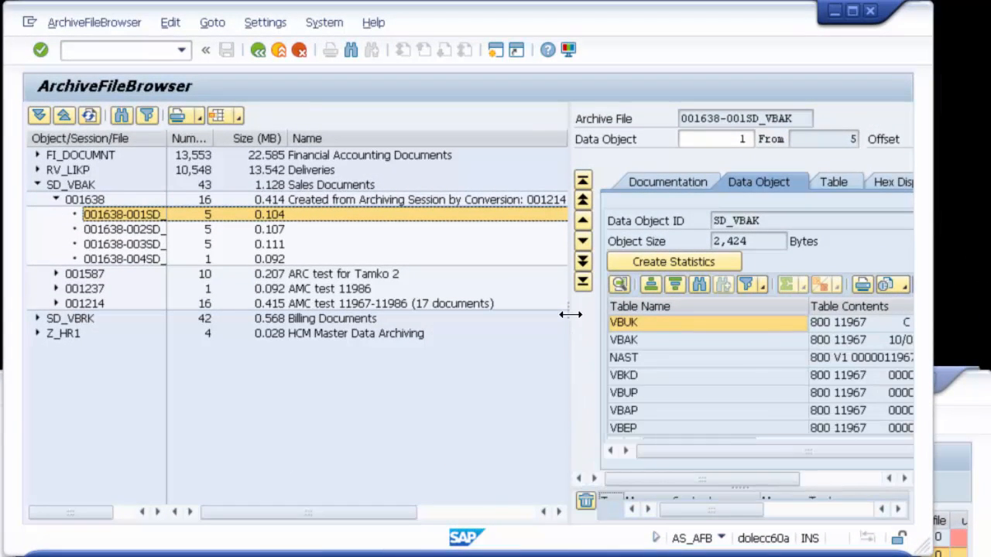
pyautogui.moveTo(570, 314); pyautogui.dragTo(338, 310)
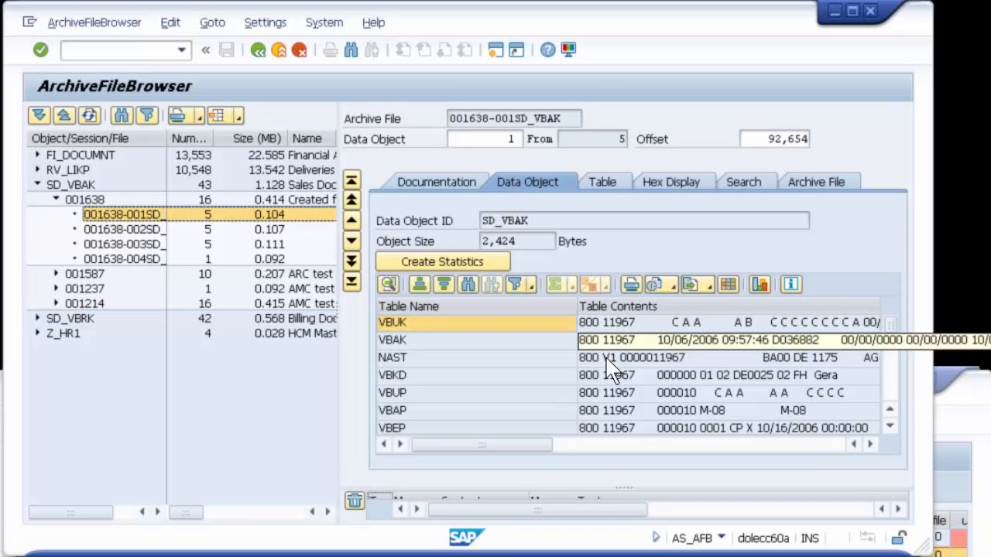
# Step: Find the FPLTC table in the archived data object and display its entries as a table
pyautogui.scroll(-5, 586, 404)
pyautogui.scroll(1, 586, 405)
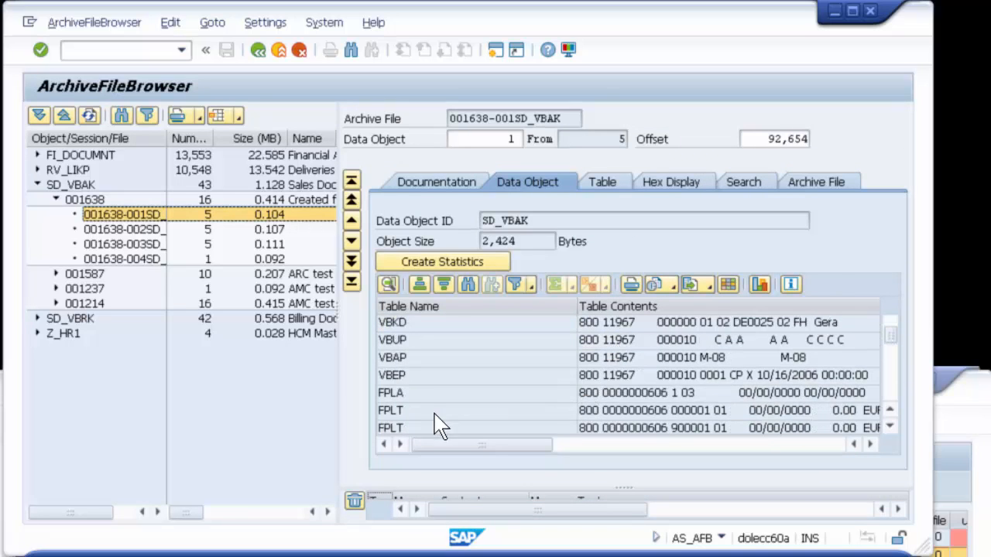
pyautogui.scroll(-1, 421, 427)
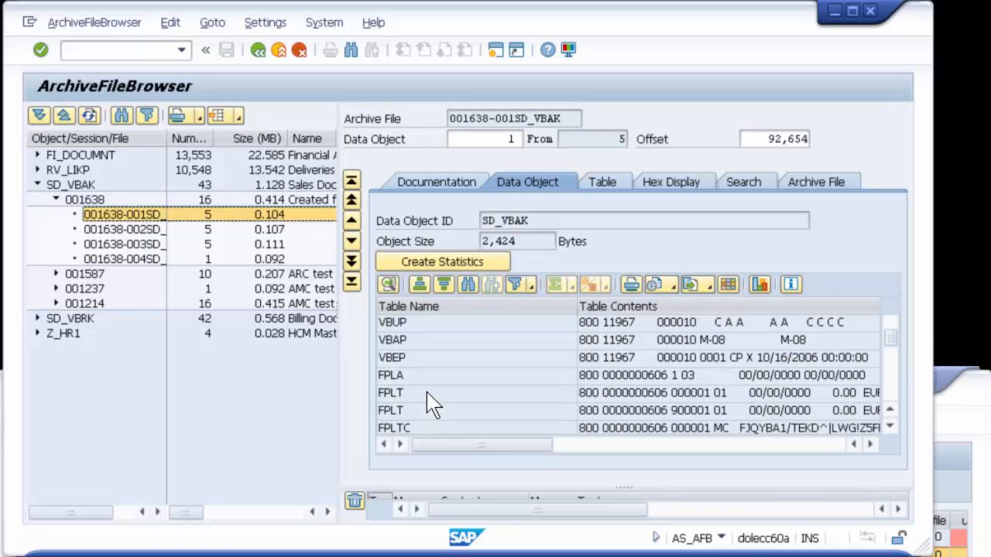
pyautogui.click(416, 430)
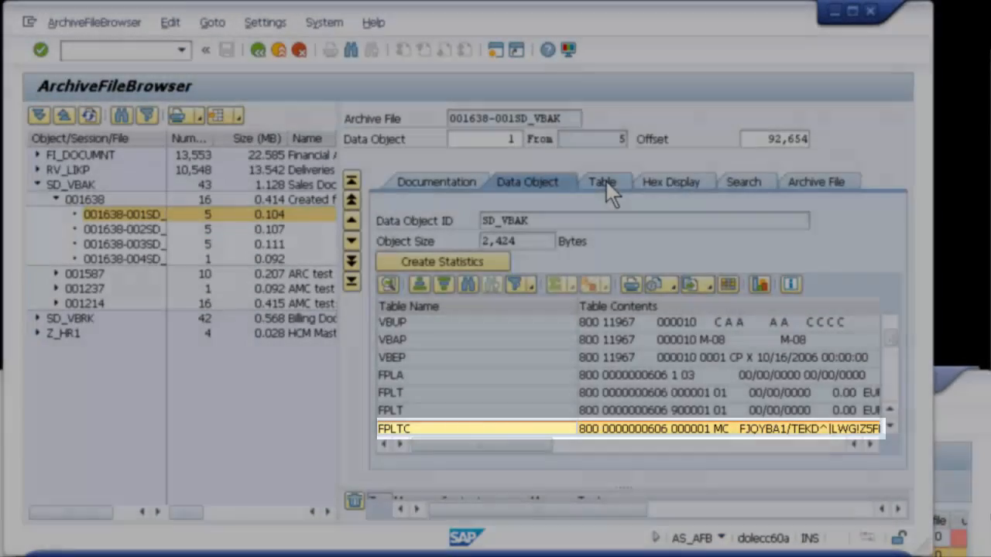
pyautogui.click(605, 186)
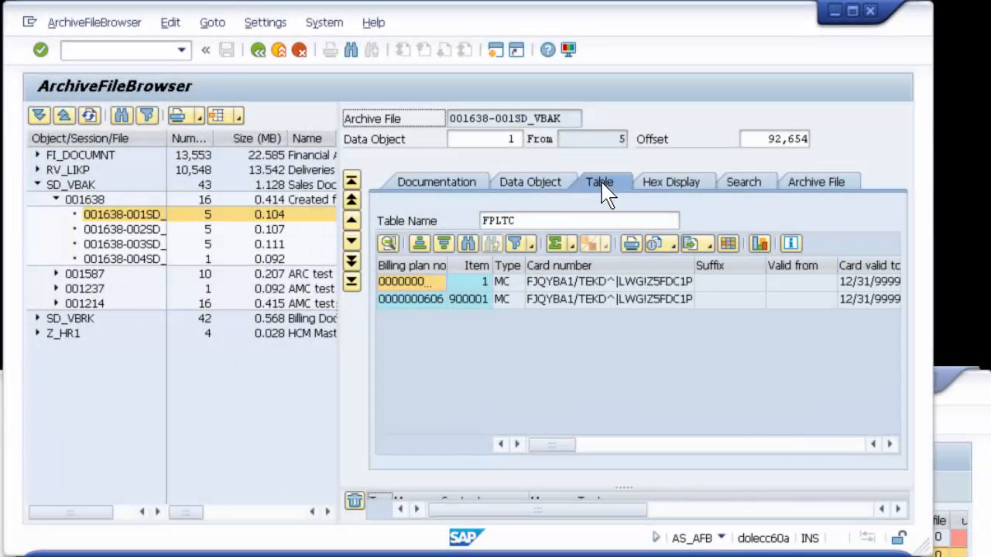
# Step: Examine the Card number column of FPLTC and inspect that field in the details of the first entry
pyautogui.click(580, 264)
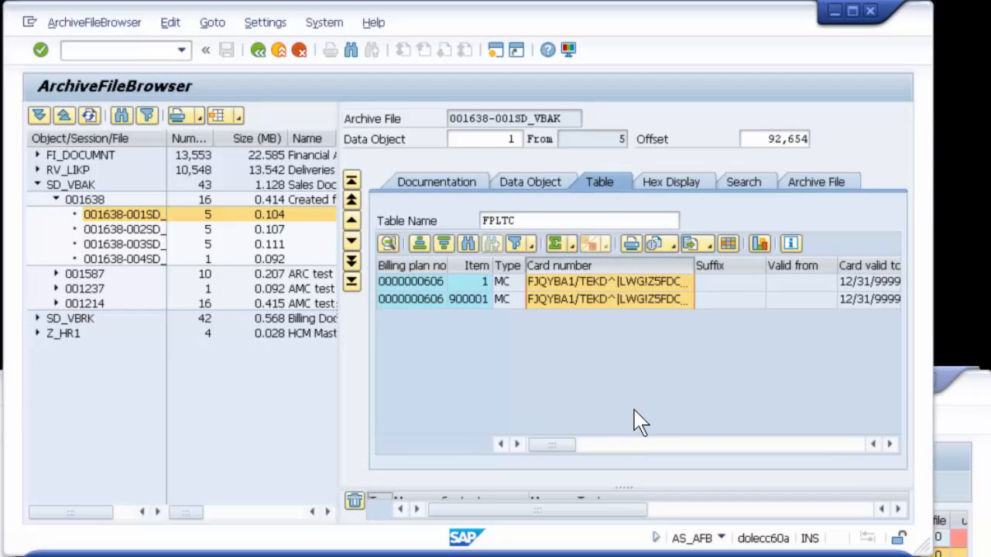
pyautogui.click(403, 280)
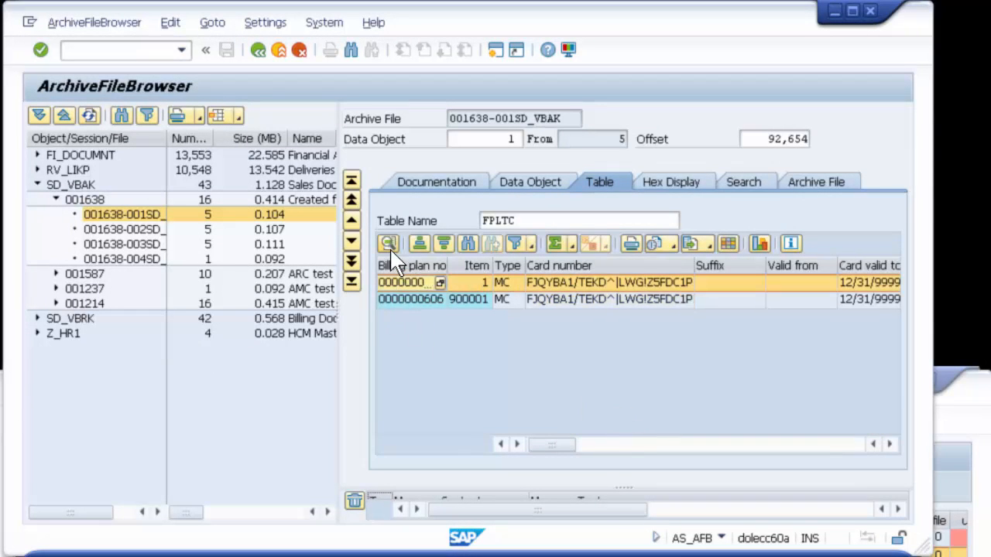
pyautogui.click(389, 244)
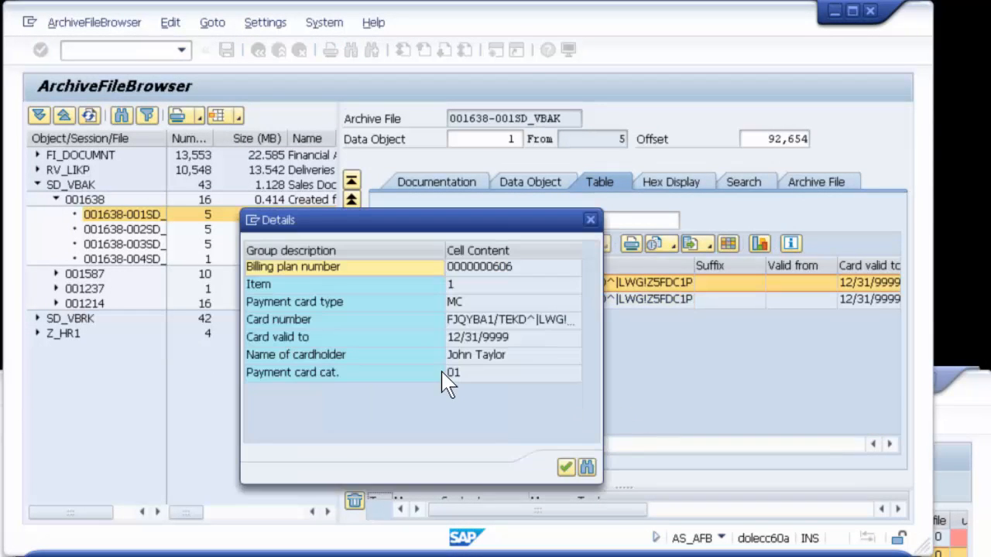
pyautogui.click(547, 320)
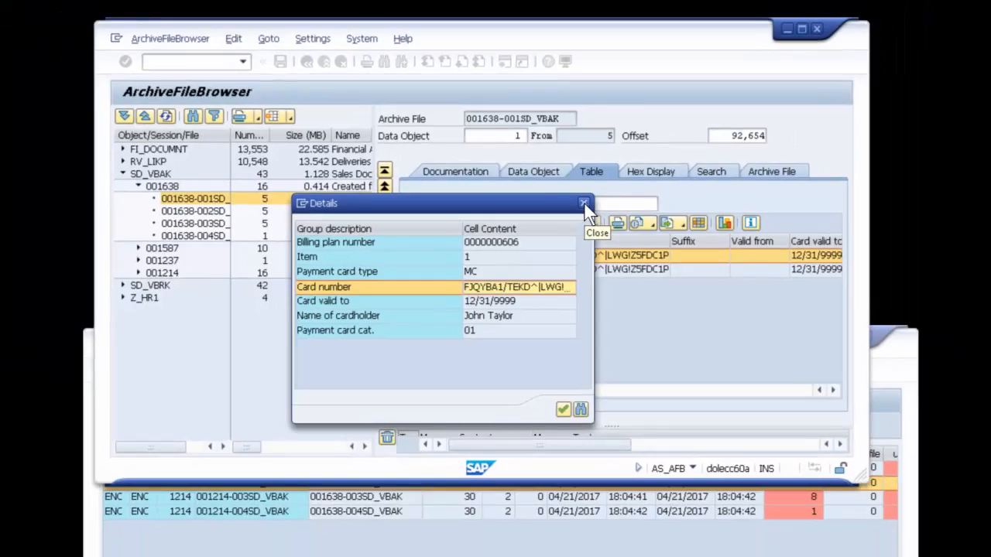
pyautogui.click(590, 219)
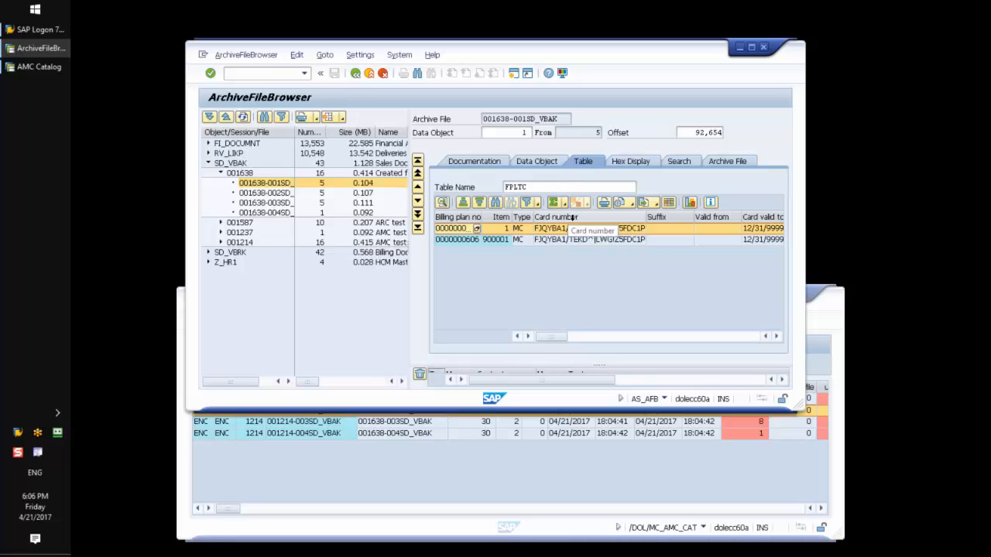
# Step: Return to the data object's table list and inspect its FPLA, FPLT and FPLTC entries
pyautogui.click(752, 228)
pyautogui.click(542, 162)
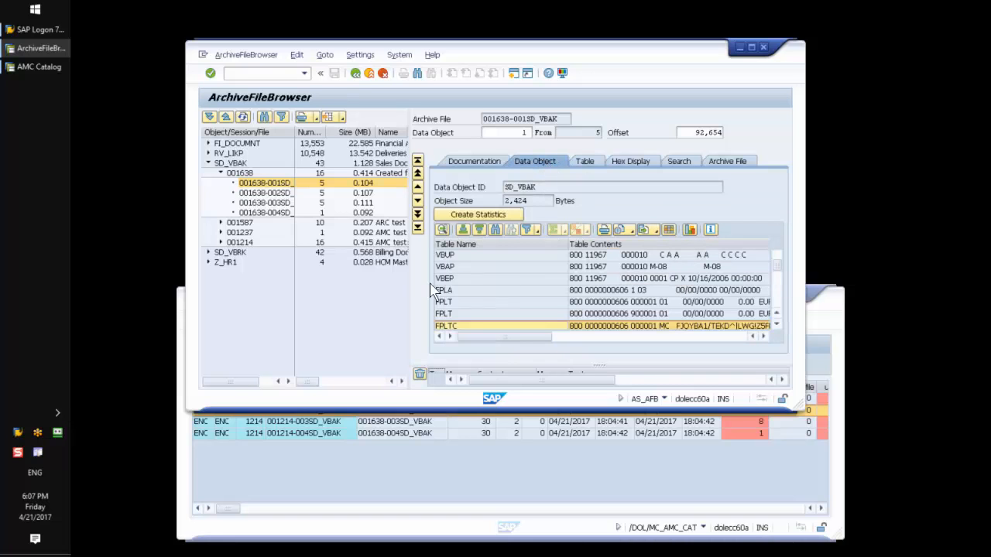
pyautogui.click(451, 292)
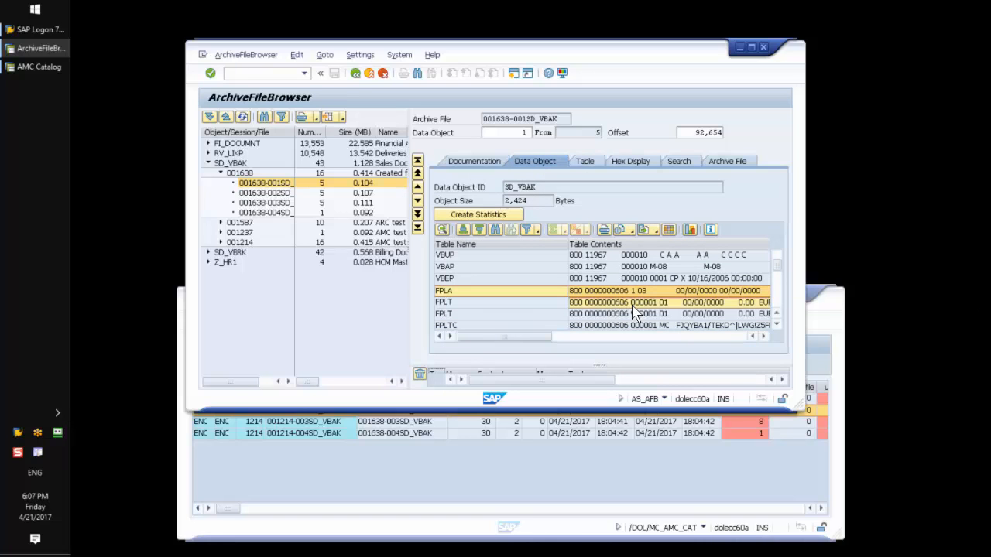
pyautogui.click(633, 304)
pyautogui.scroll(-1, 592, 298)
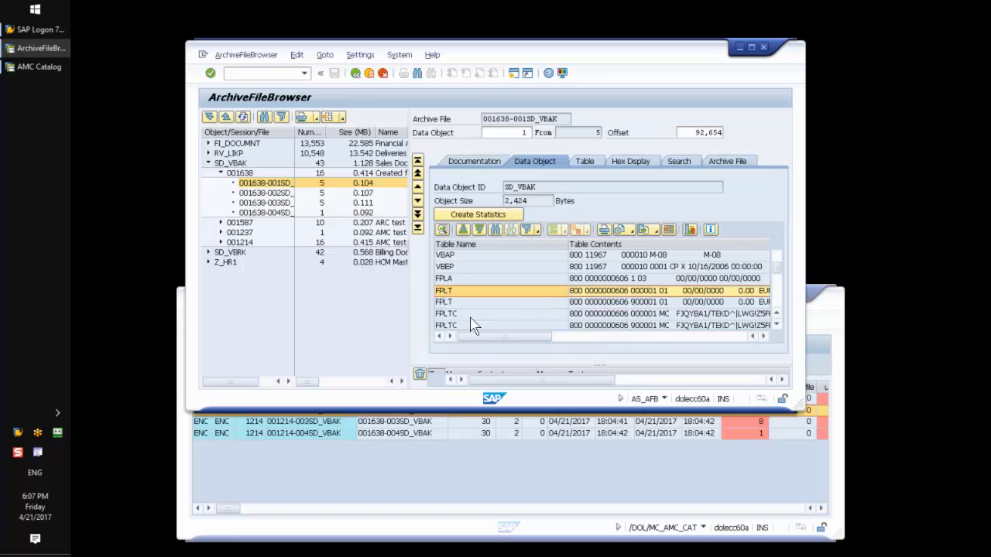
# Step: Switch to the AMC Catalog session and open the change request customizing with transaction /n/DOL/MC_AMC1
pyautogui.click(336, 471)
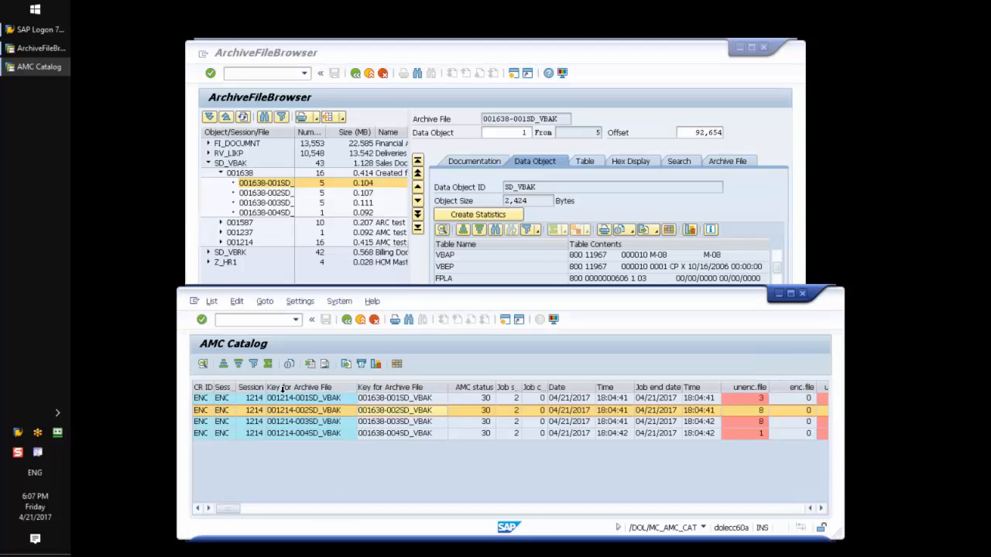
pyautogui.click(295, 319)
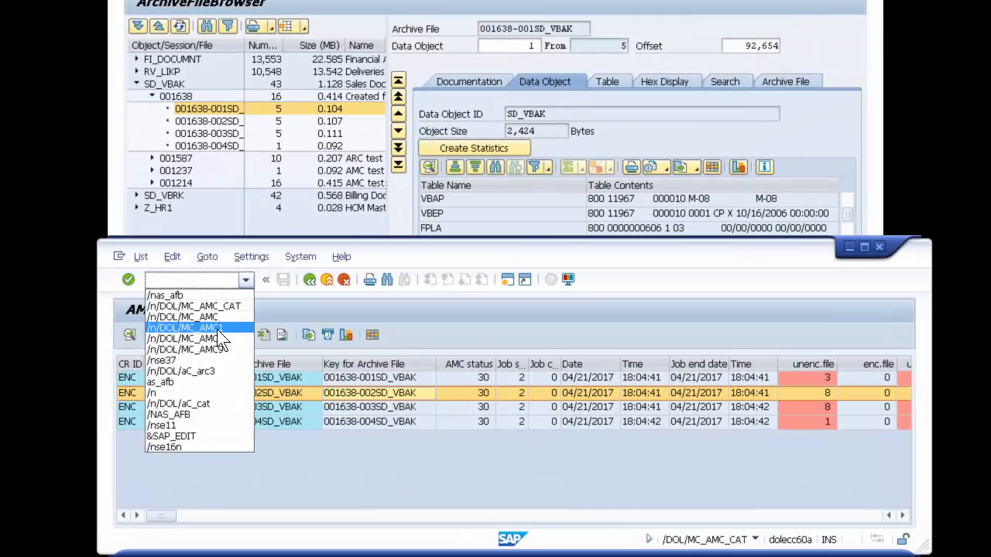
pyautogui.click(274, 359)
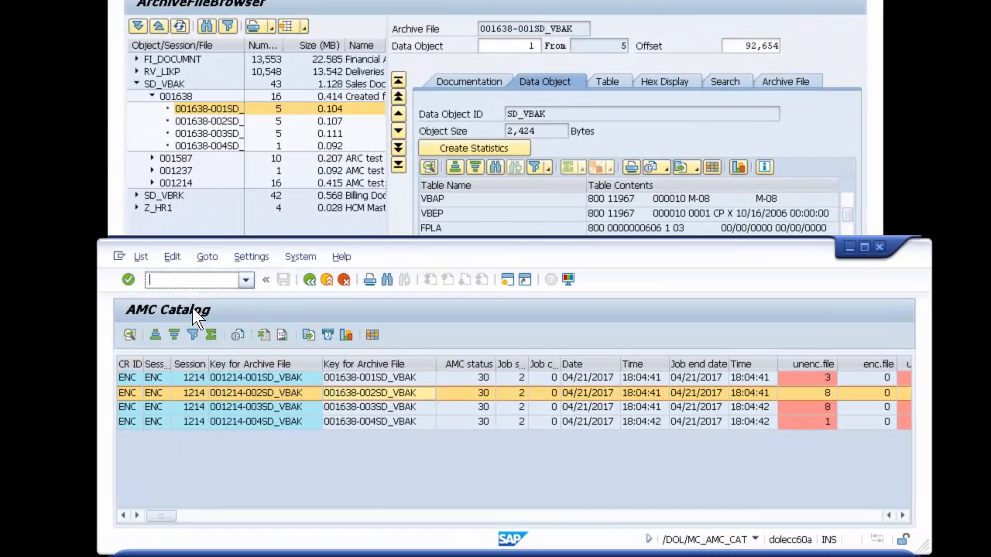
pyautogui.click(129, 280)
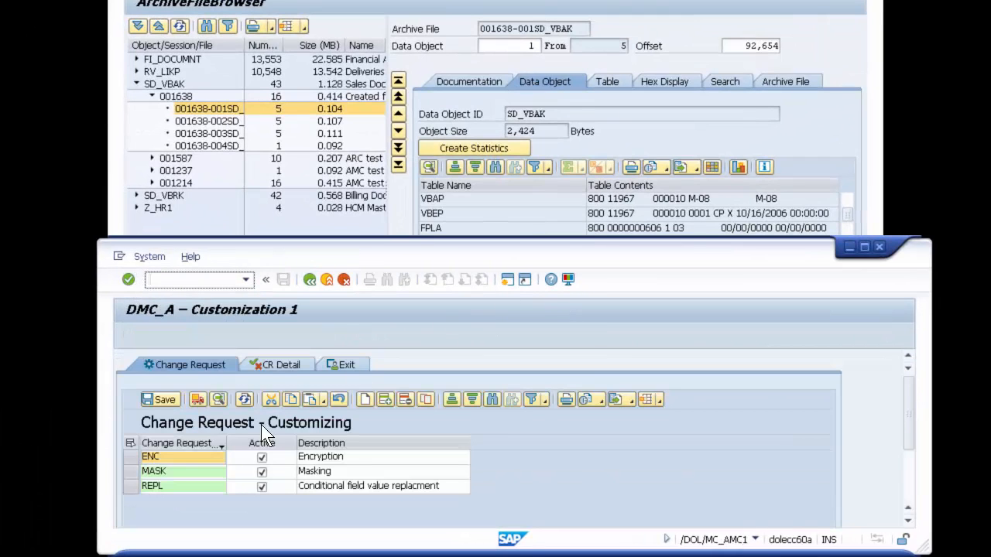
# Step: Open the change request detail customizing and examine the ENC entry's search field and exit ID beside the archive browser
pyautogui.click(266, 364)
pyautogui.click(306, 457)
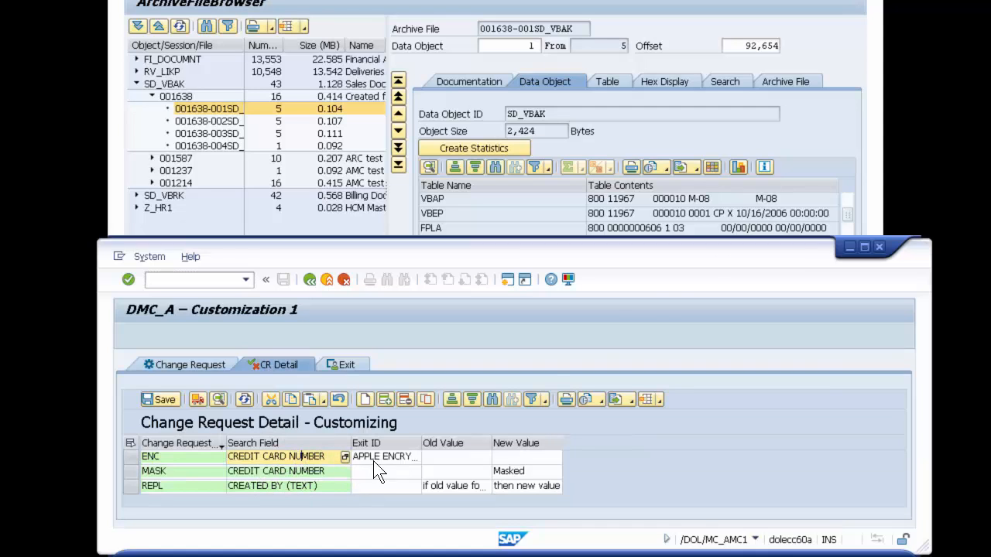
pyautogui.moveTo(706, 259); pyautogui.dragTo(734, 290)
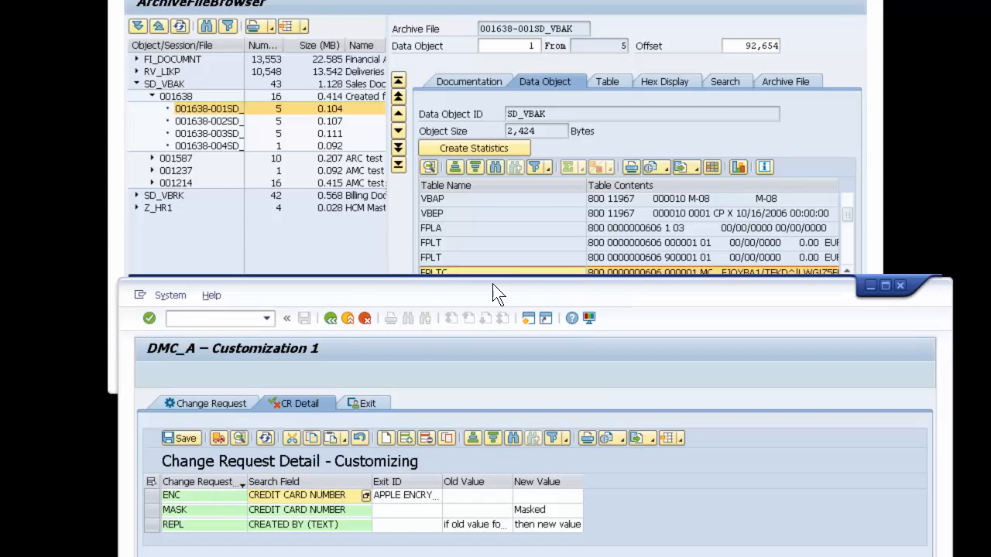
pyautogui.click(572, 1)
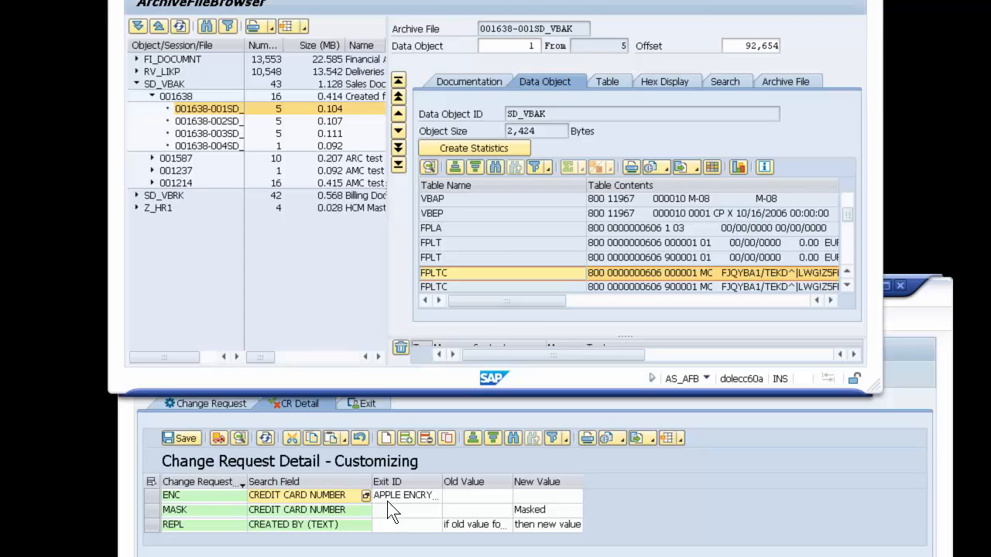
pyautogui.click(303, 495)
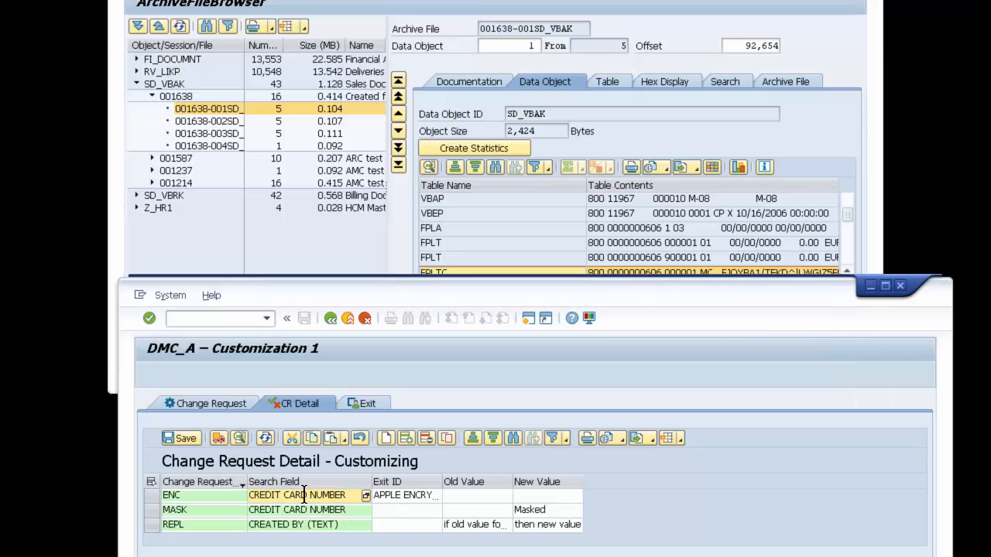
pyautogui.click(403, 494)
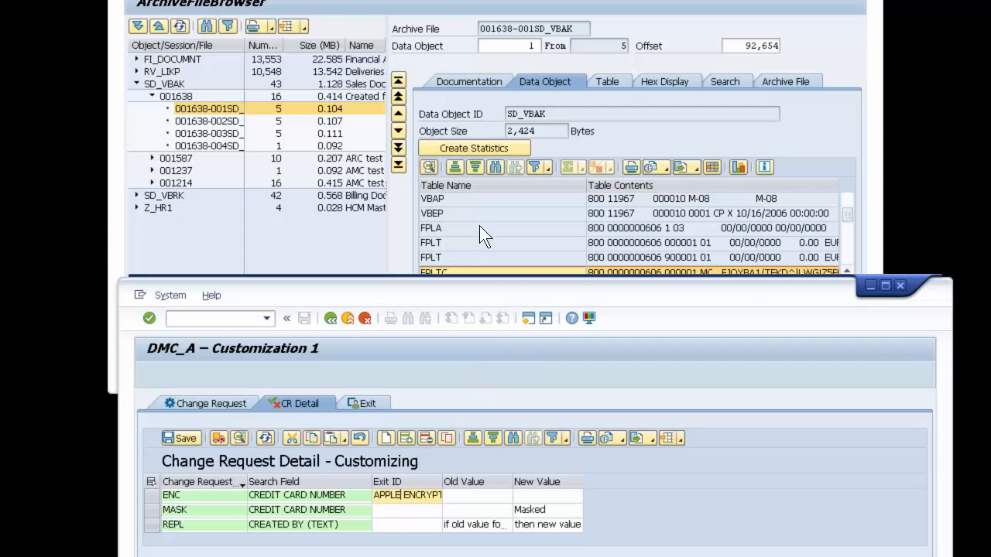
# Step: Open the master objects with transaction /n/DOL/aC_arc3 and display the field detail for archive objects
pyautogui.click(266, 318)
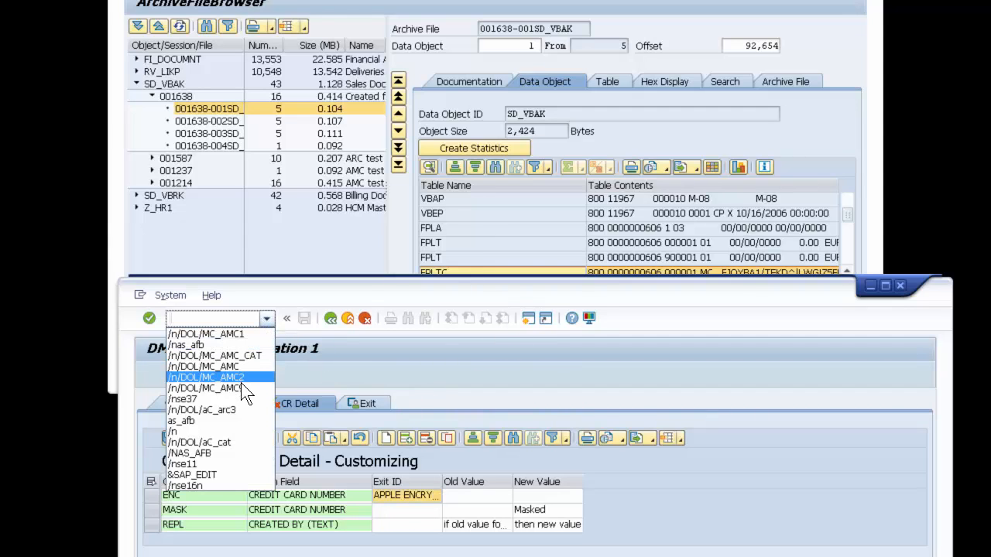
pyautogui.click(240, 409)
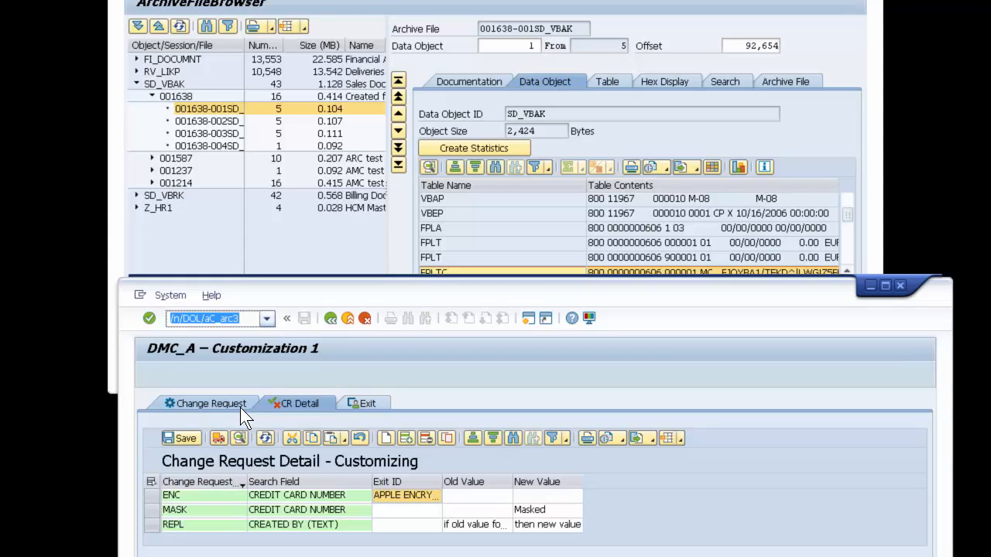
pyautogui.click(149, 317)
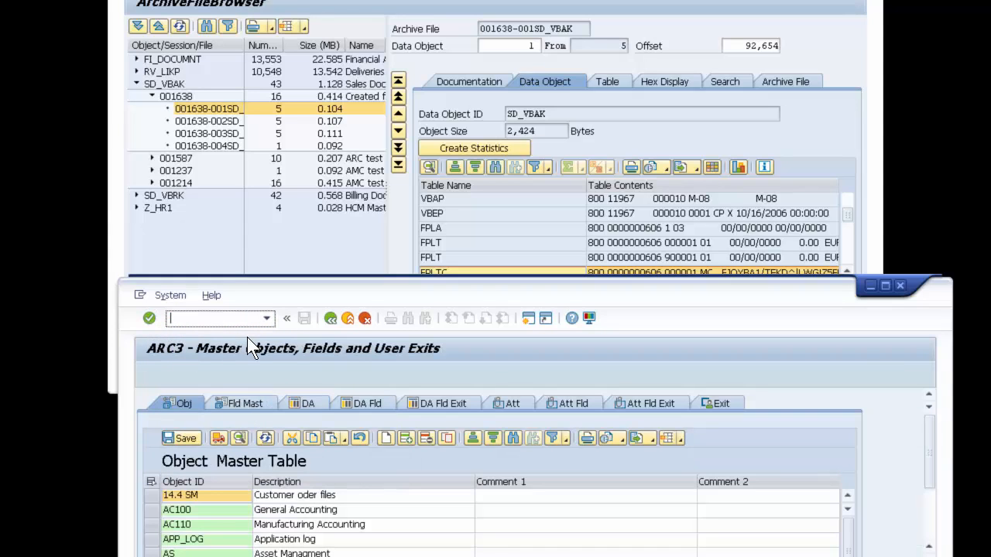
pyautogui.click(365, 401)
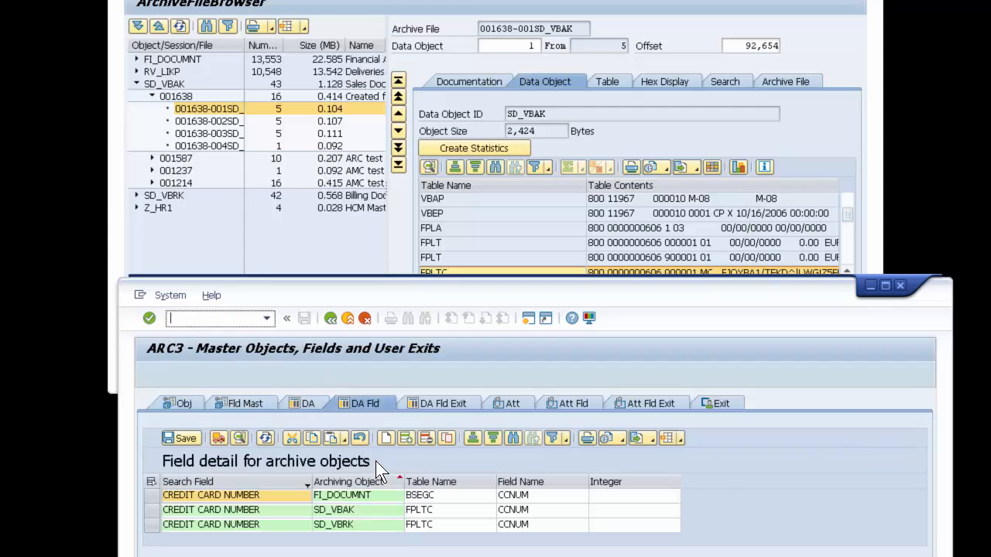
# Step: Inspect the CREDIT CARD NUMBER entry for SD_VBAK and view the table name and residence ID in its details
pyautogui.click(340, 498)
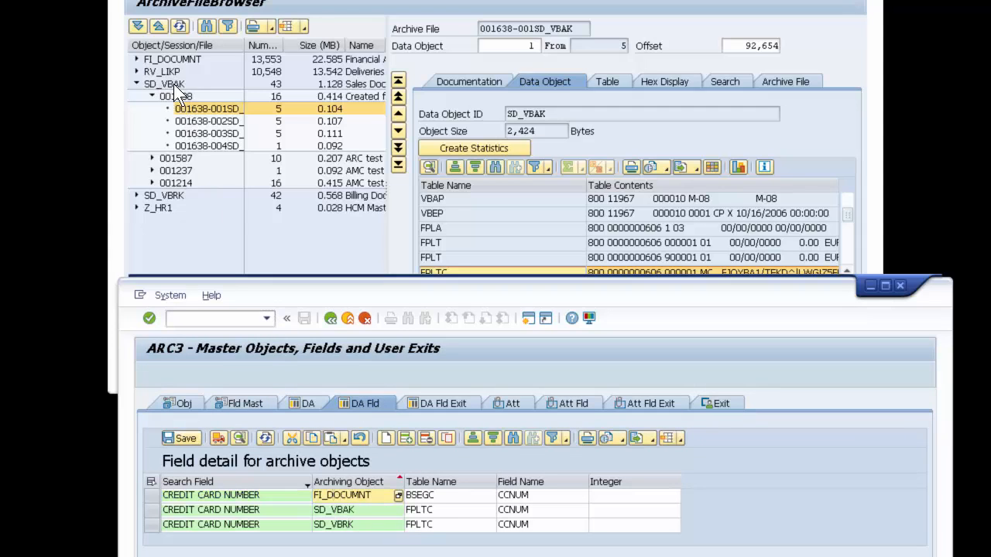
pyautogui.click(367, 511)
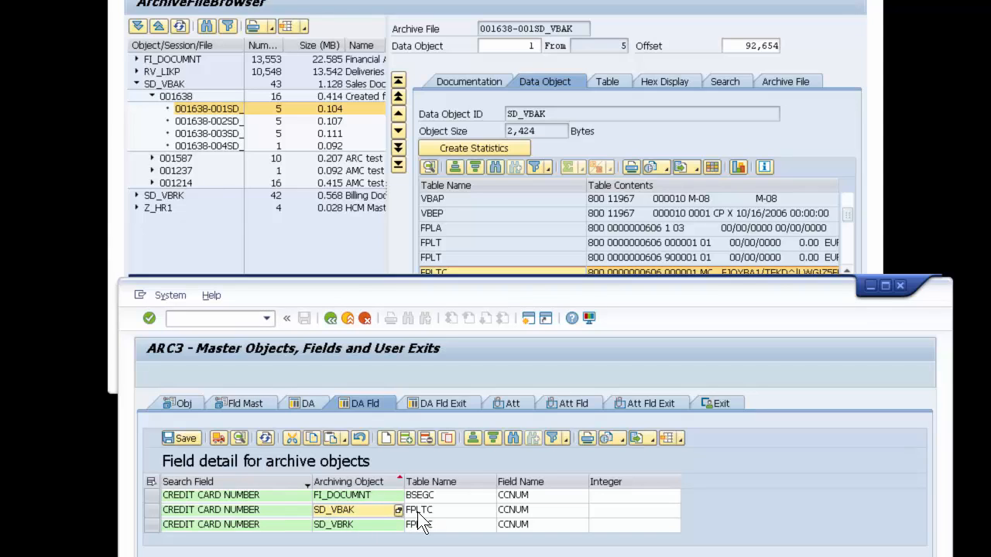
pyautogui.click(151, 510)
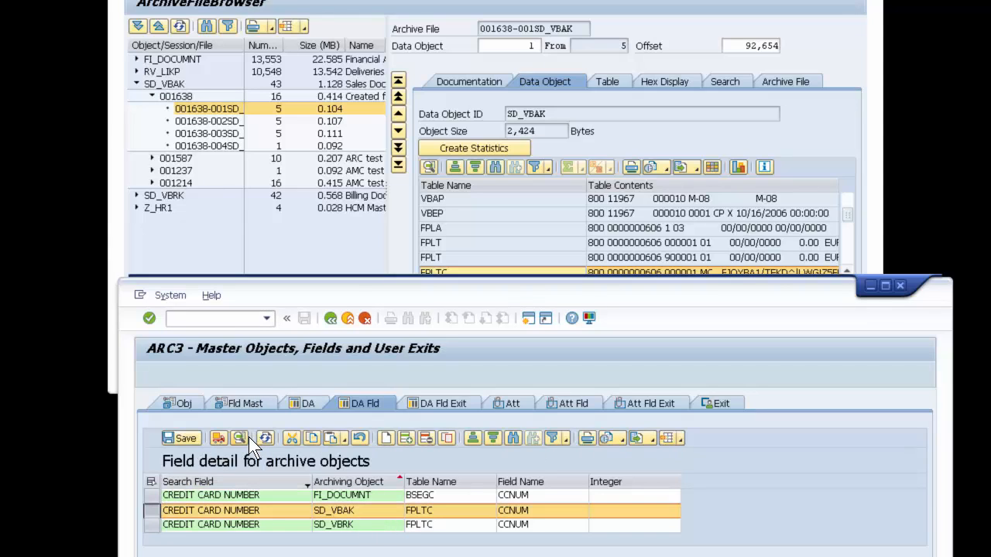
pyautogui.click(240, 439)
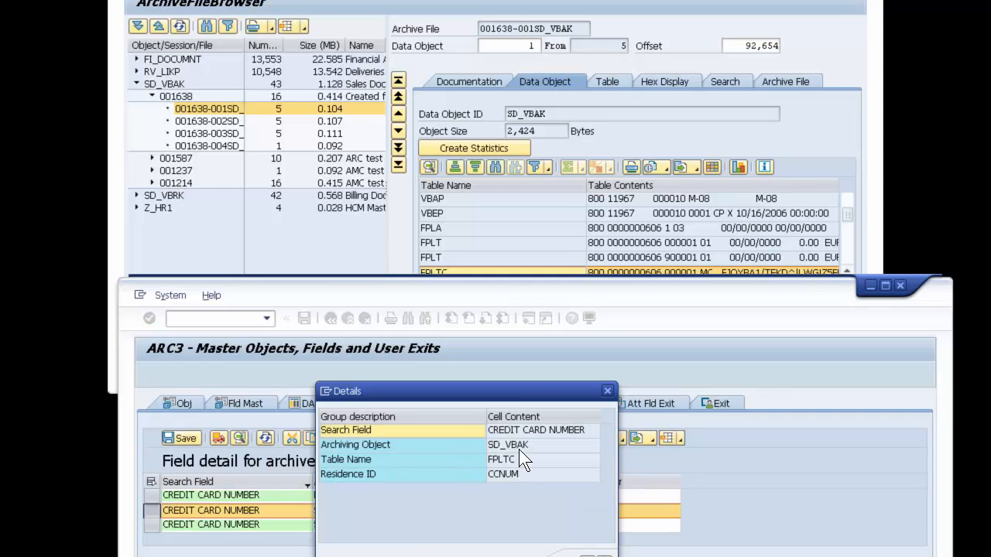
pyautogui.click(521, 459)
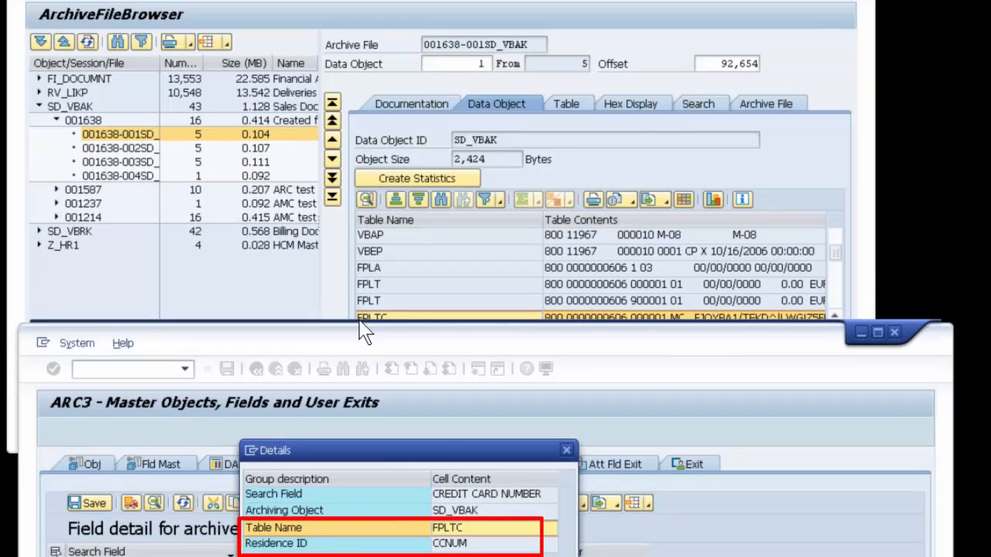
pyautogui.click(473, 544)
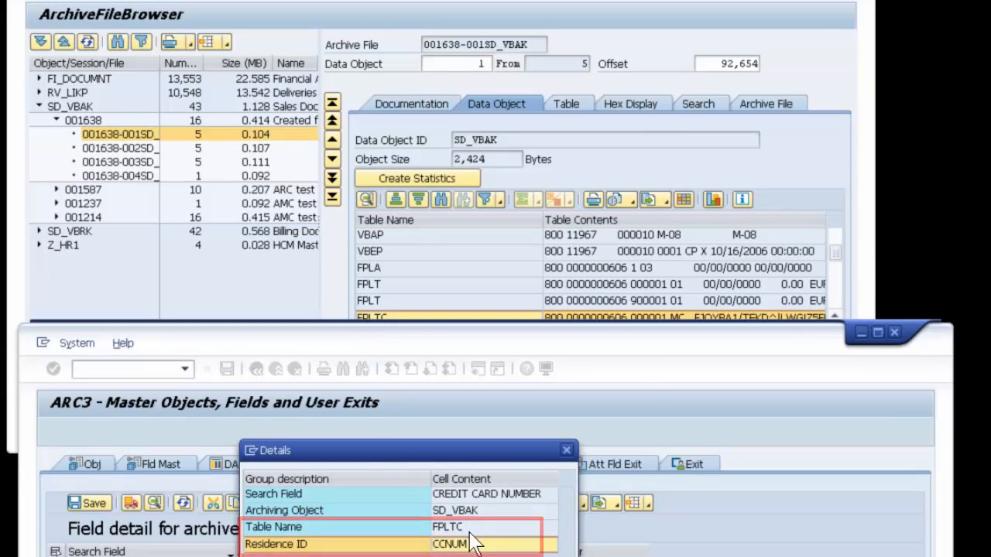
# Step: Switch to the ArchiveFileBrowser, display the FPLTC table's entries and show the columns by their technical field names
pyautogui.click(577, 112)
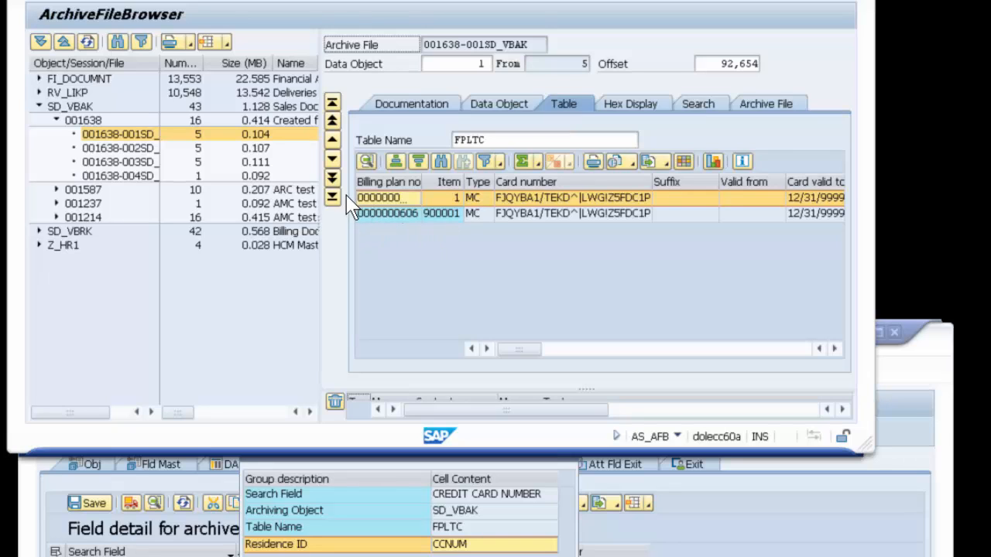
pyautogui.click(387, 199)
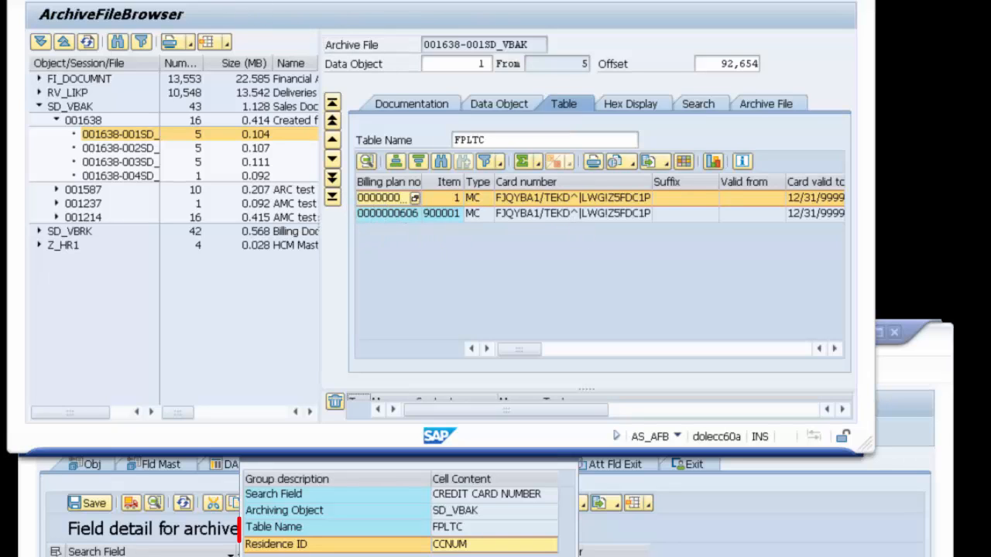
pyautogui.click(246, 0)
pyautogui.click(271, 0)
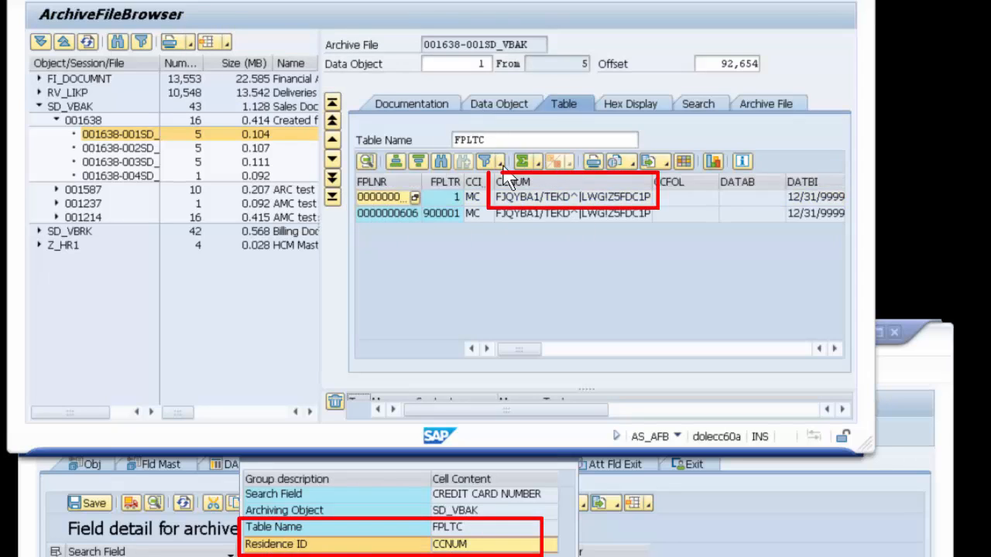
# Step: Inspect the CCNUM field in the details of the first FPLTC entry and close the details
pyautogui.click(517, 198)
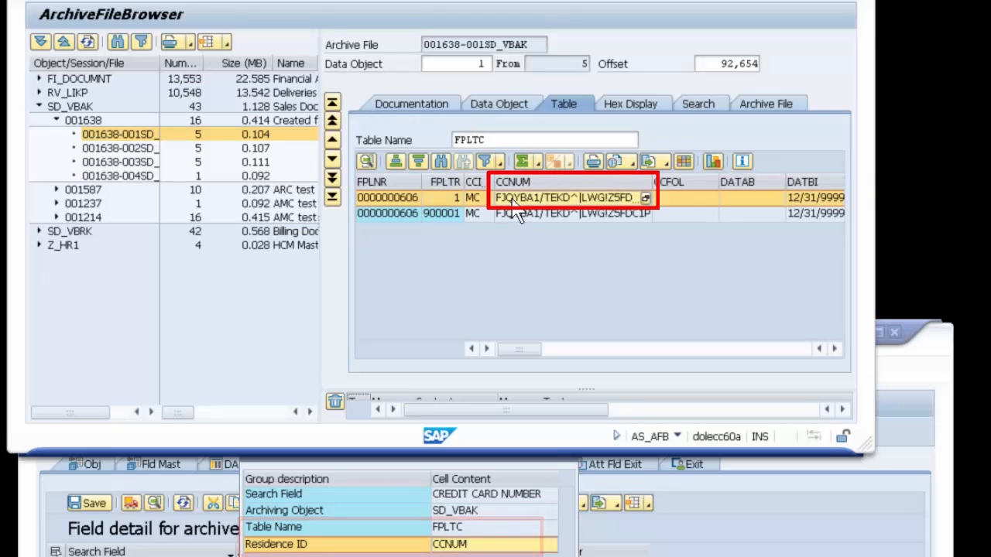
pyautogui.click(366, 161)
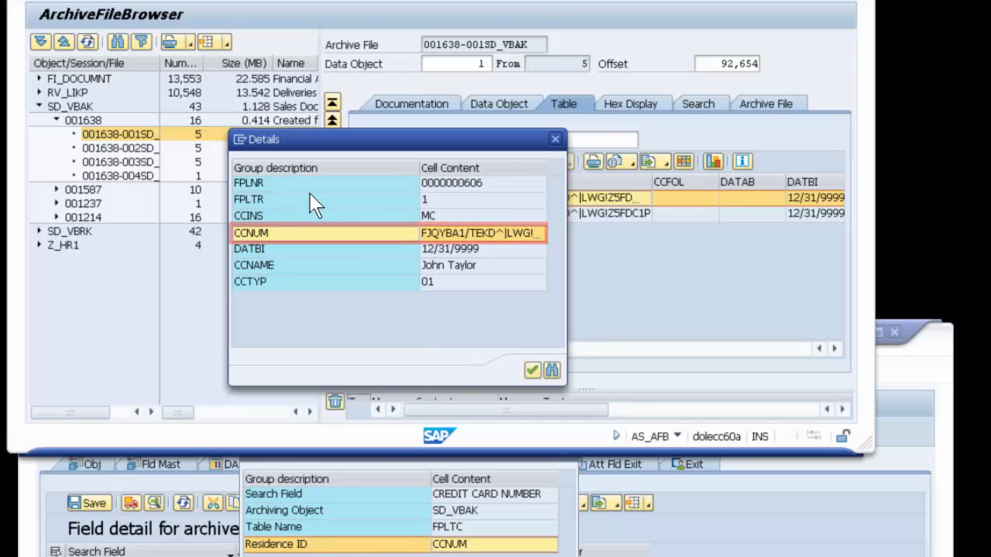
pyautogui.moveTo(389, 151); pyautogui.dragTo(767, 167)
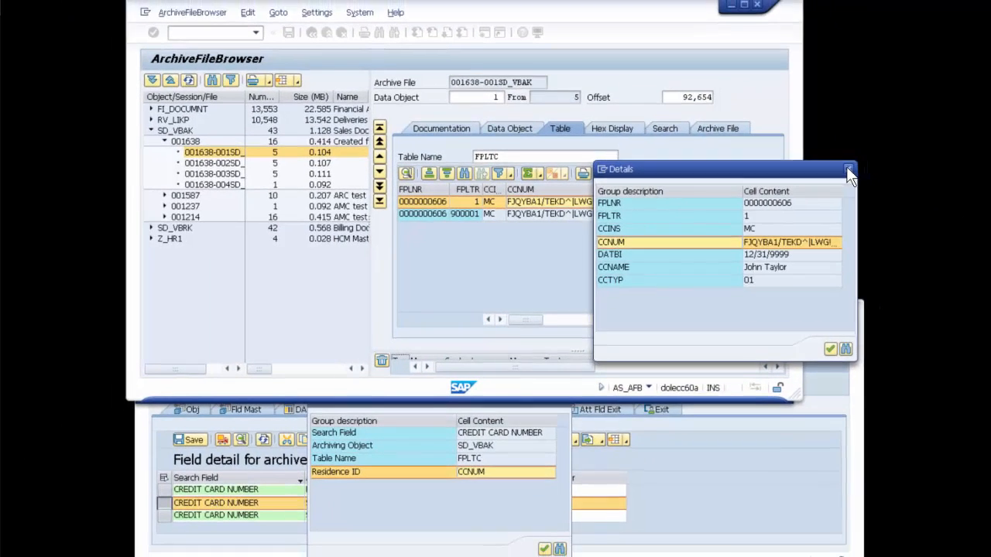
pyautogui.click(848, 168)
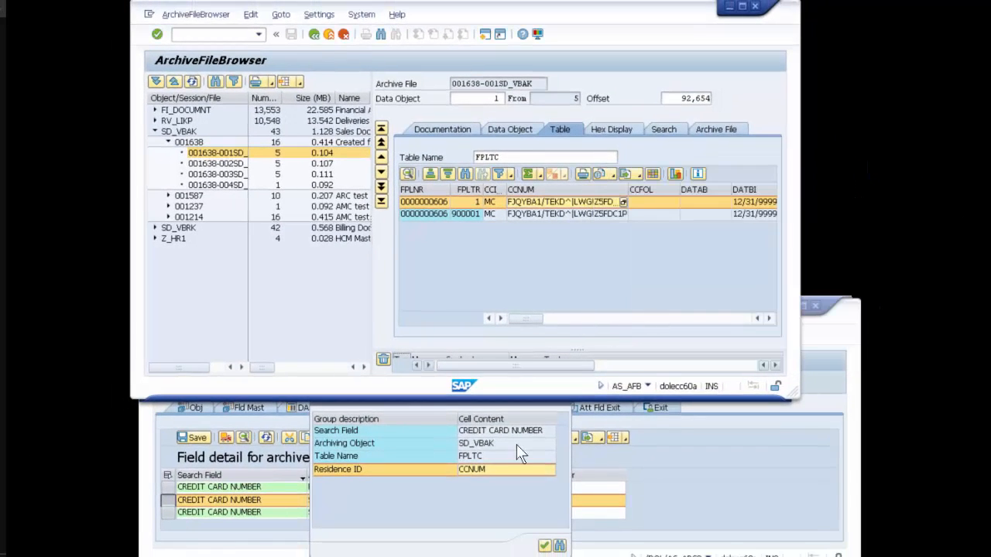
# Step: Close the SD_VBAK field details and open the session model customizing with transaction /n/DOL/MC_AMC2
pyautogui.click(478, 483)
pyautogui.click(562, 397)
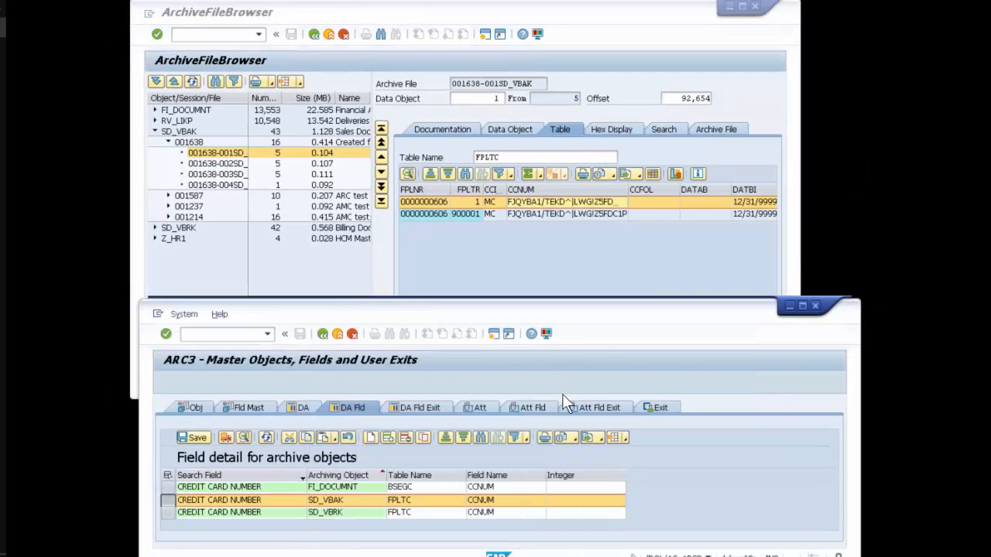
pyautogui.click(267, 334)
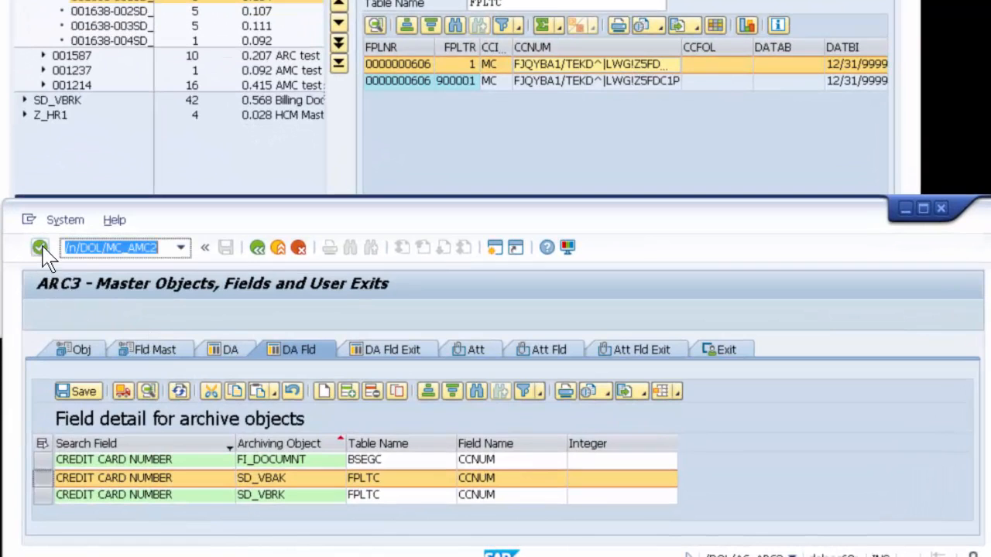
pyautogui.click(40, 247)
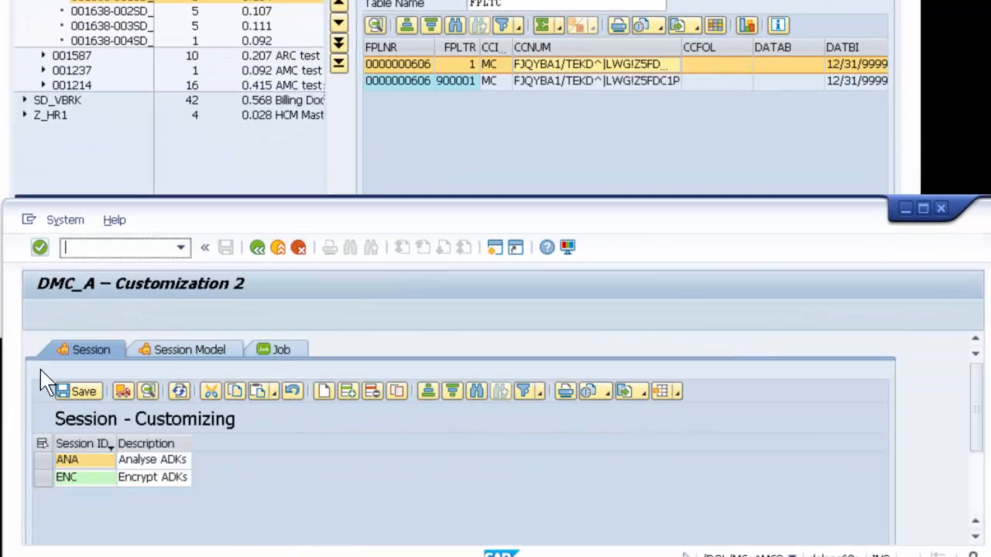
pyautogui.click(184, 350)
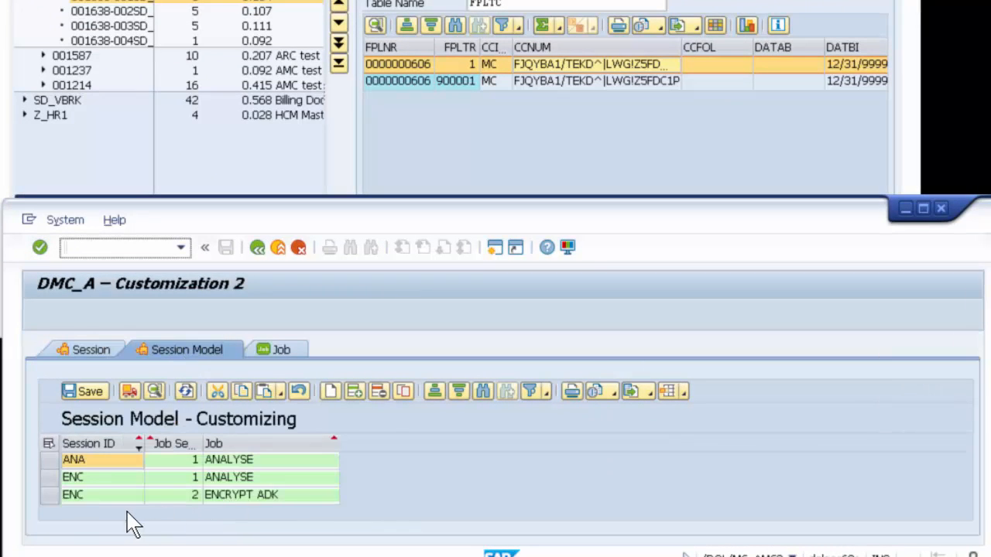
# Step: Examine the ENC session's job sequence of ANALYSE and ENCRYPT ADK, pointing out archive session 001214 in the ArchiveFileBrowser
pyautogui.click(81, 478)
pyautogui.click(172, 479)
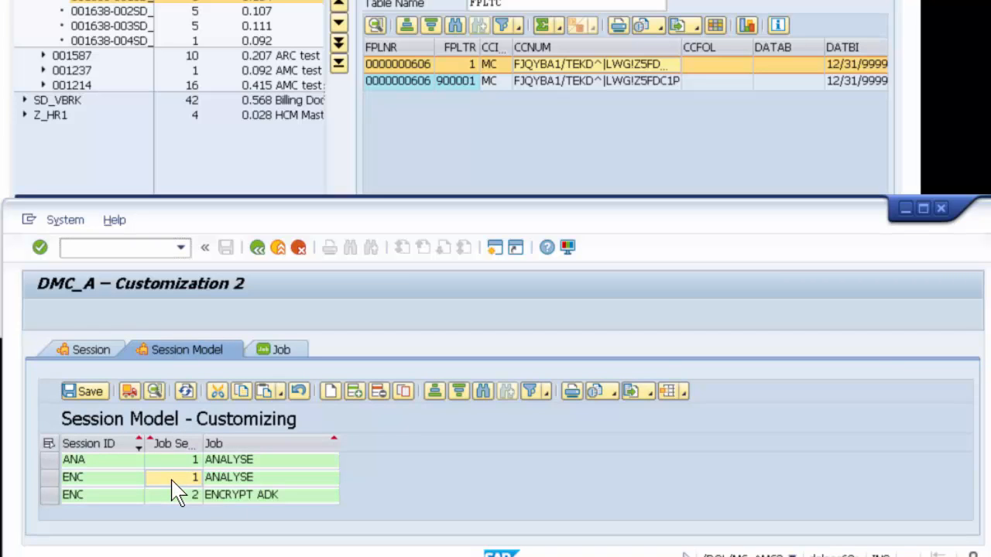
pyautogui.click(169, 495)
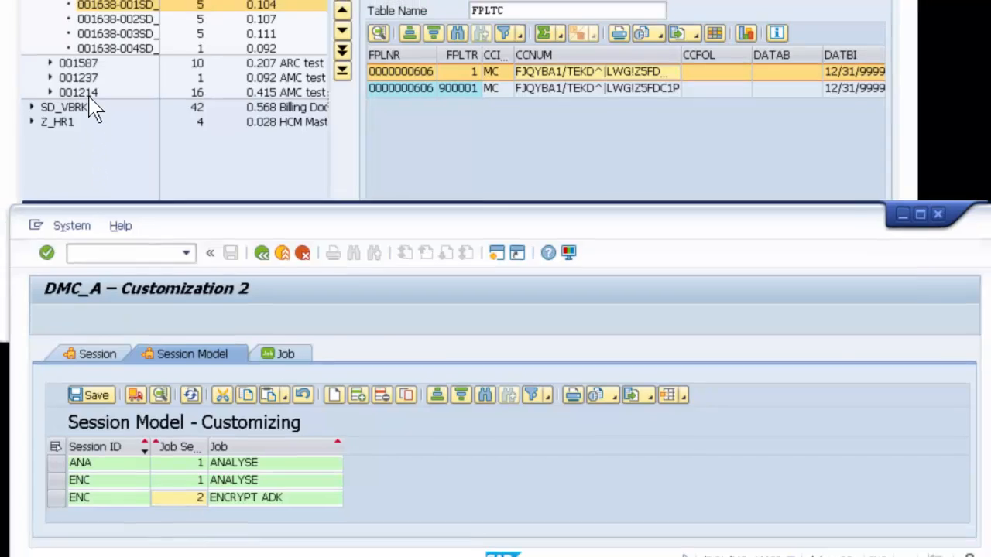
pyautogui.click(83, 89)
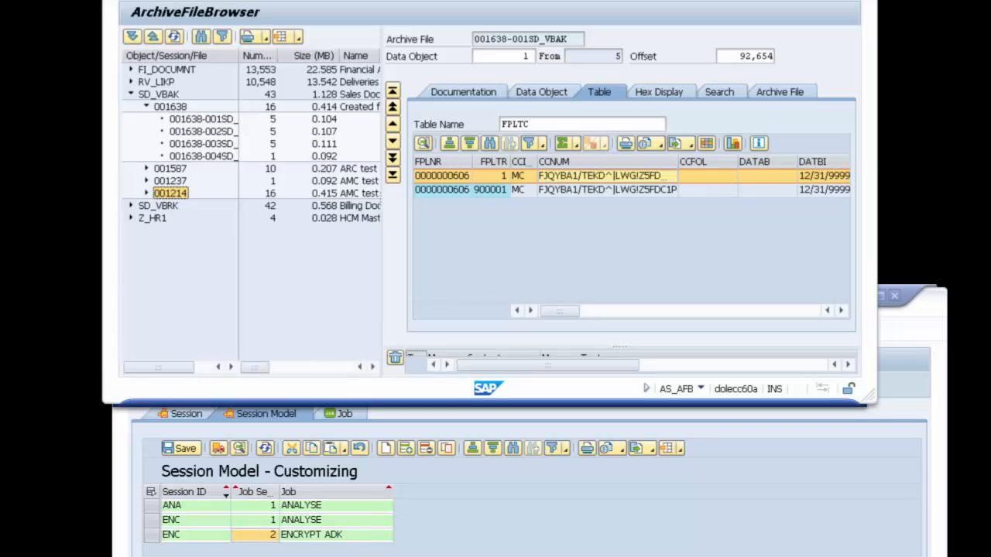
pyautogui.click(471, 537)
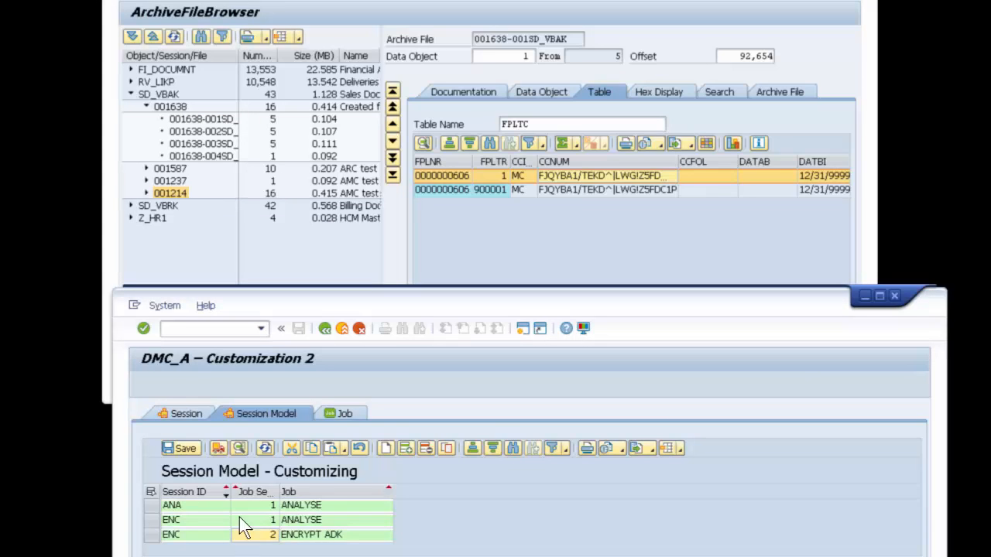
pyautogui.click(263, 520)
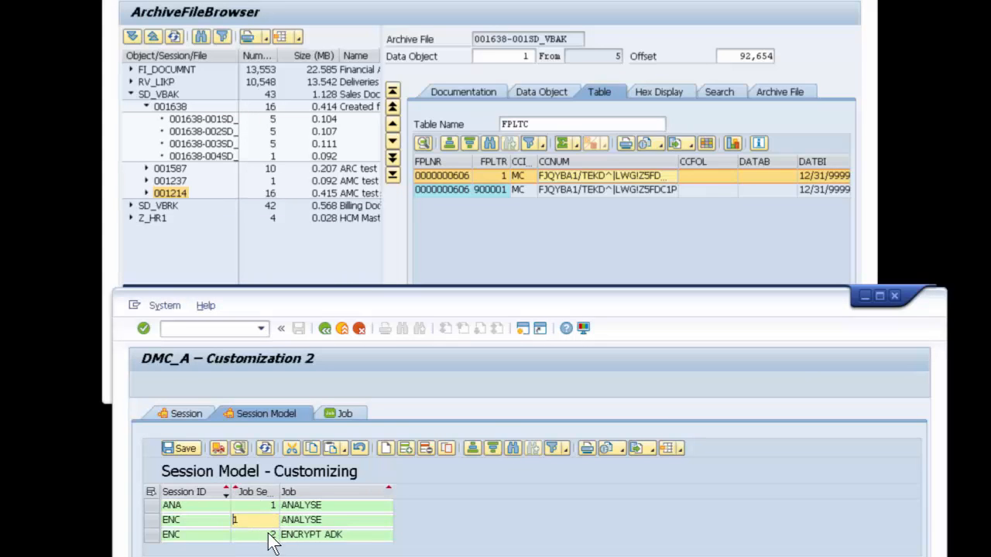
pyautogui.click(263, 535)
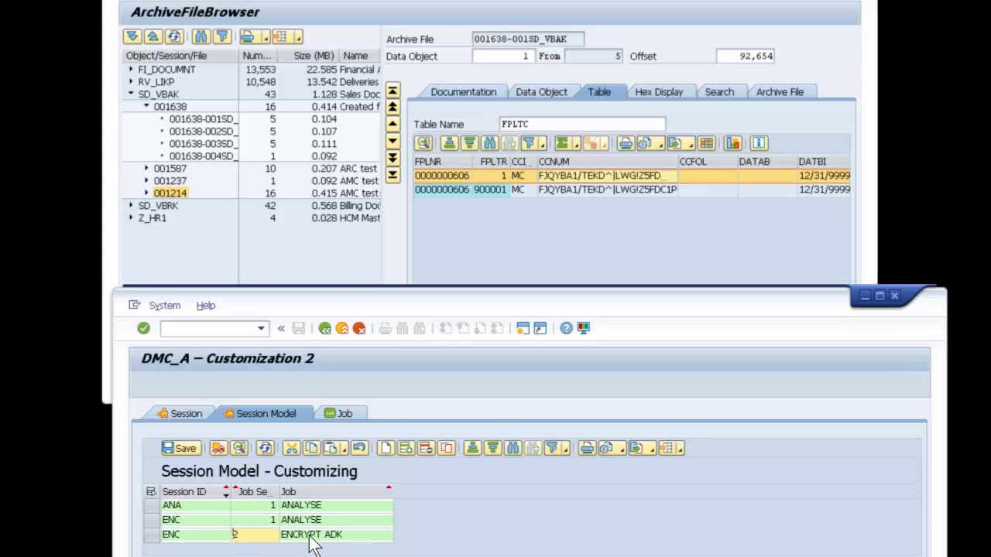
pyautogui.click(354, 534)
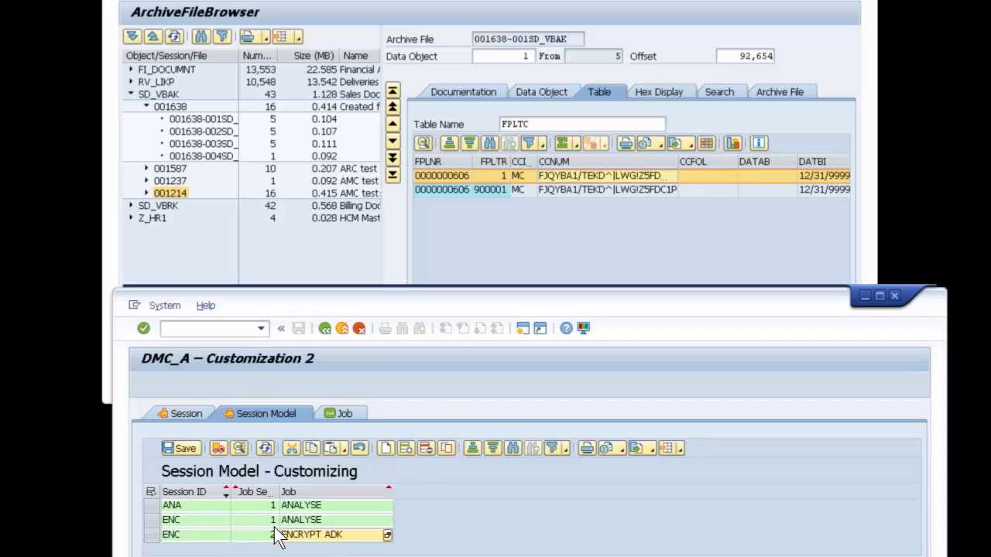
# Step: Inspect the ENCRYPT ADK job's ABAP class and class component in the job customizing, and return to the session model
pyautogui.click(344, 413)
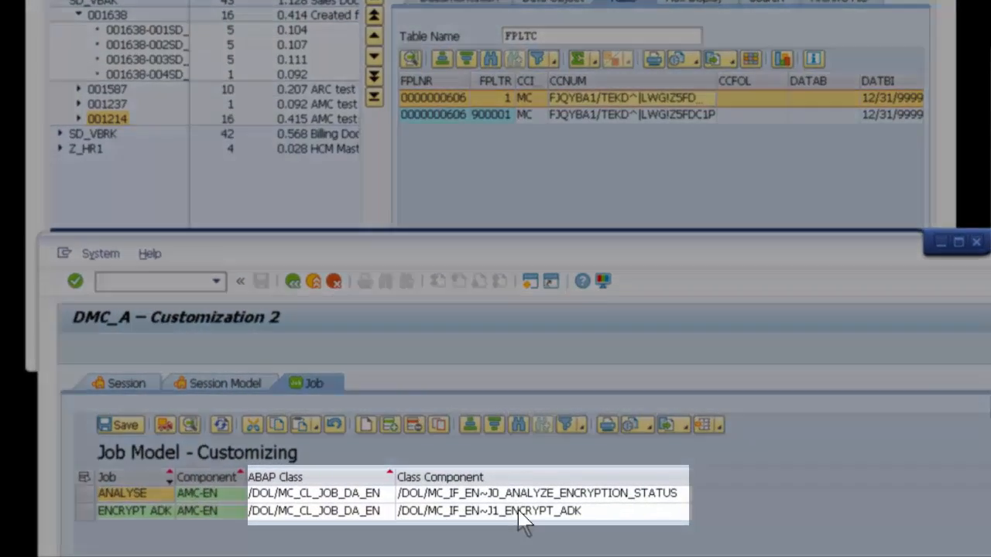
pyautogui.click(519, 513)
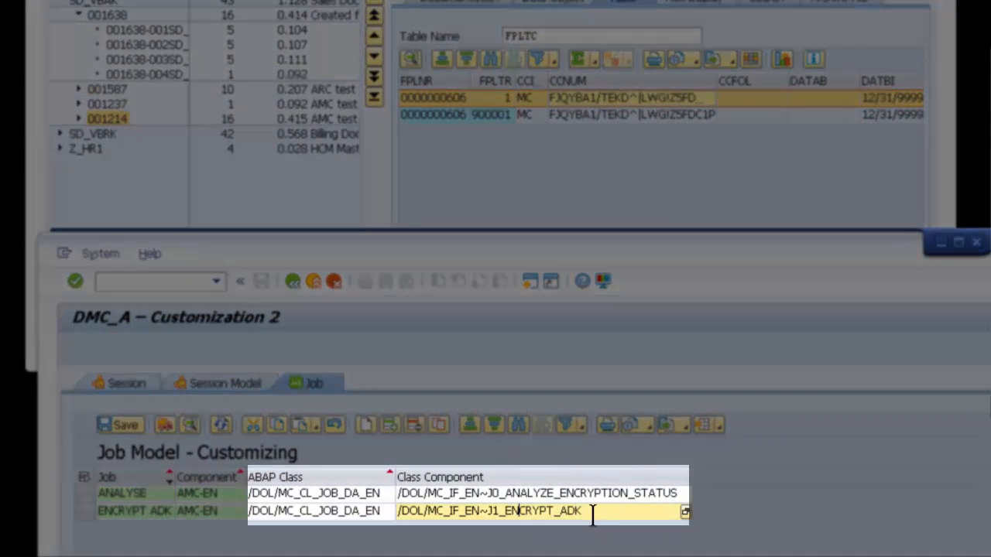
pyautogui.doubleClick(540, 514)
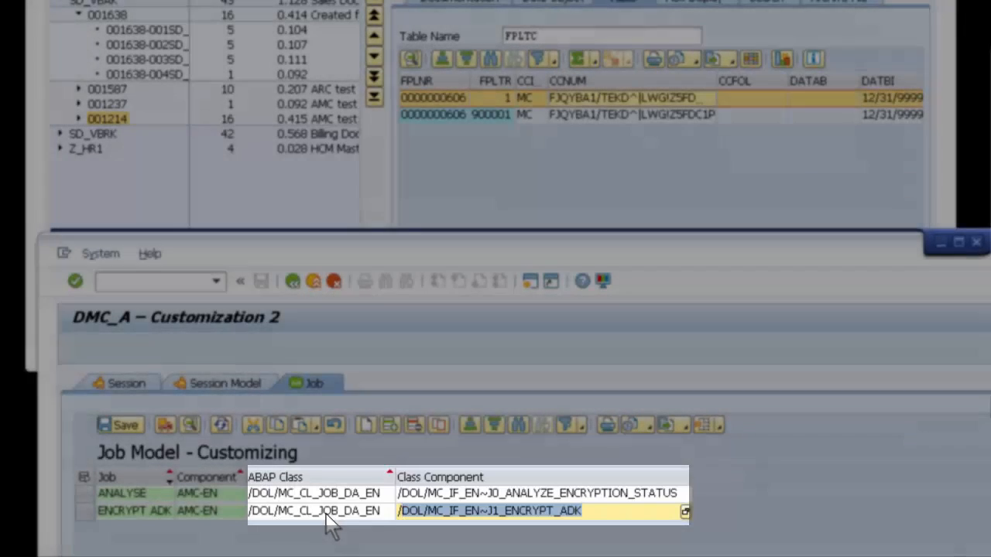
pyautogui.click(291, 514)
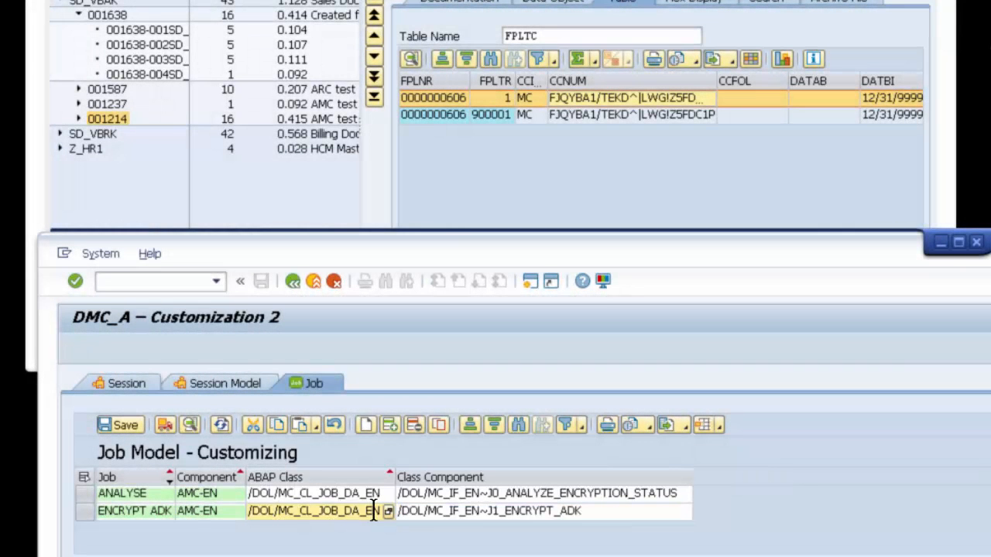
pyautogui.doubleClick(373, 511)
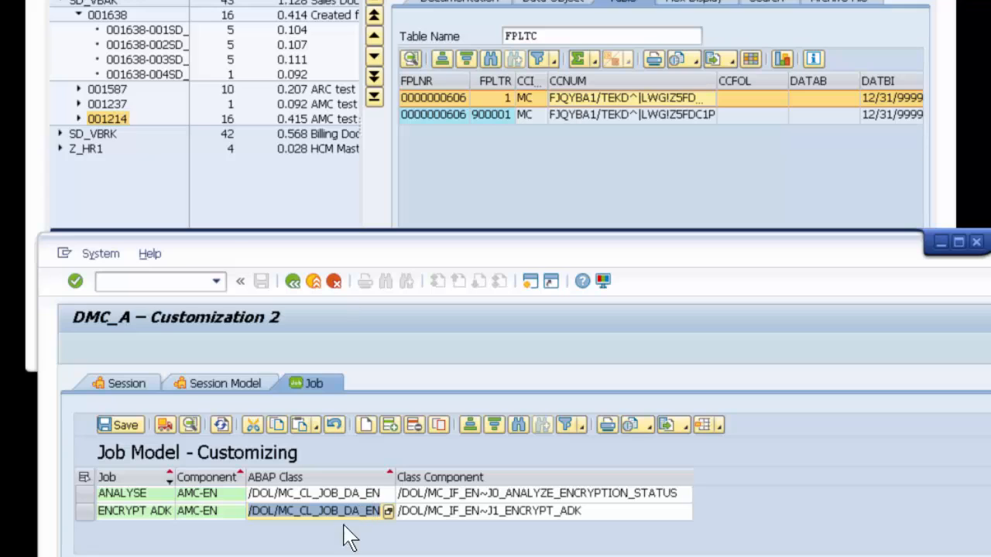
pyautogui.click(572, 517)
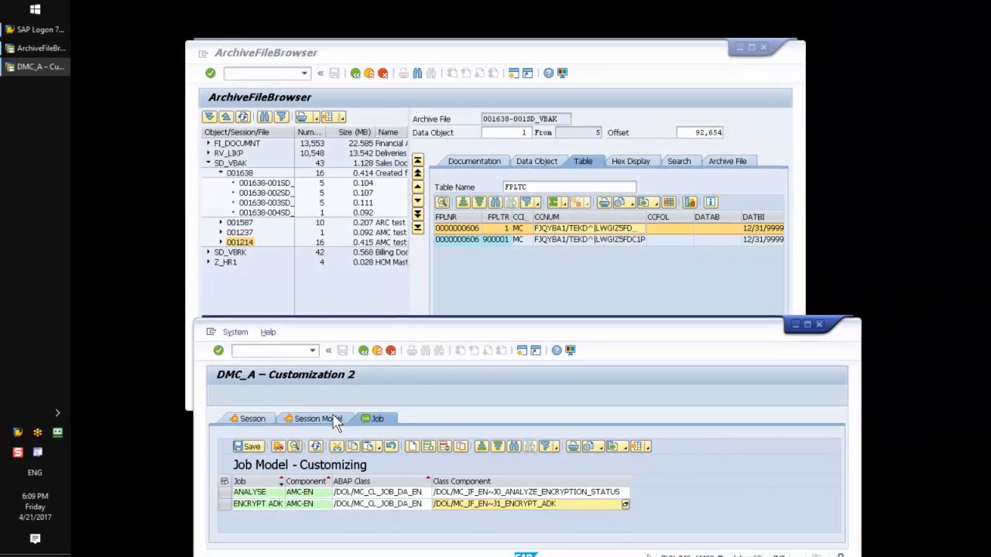
pyautogui.click(294, 404)
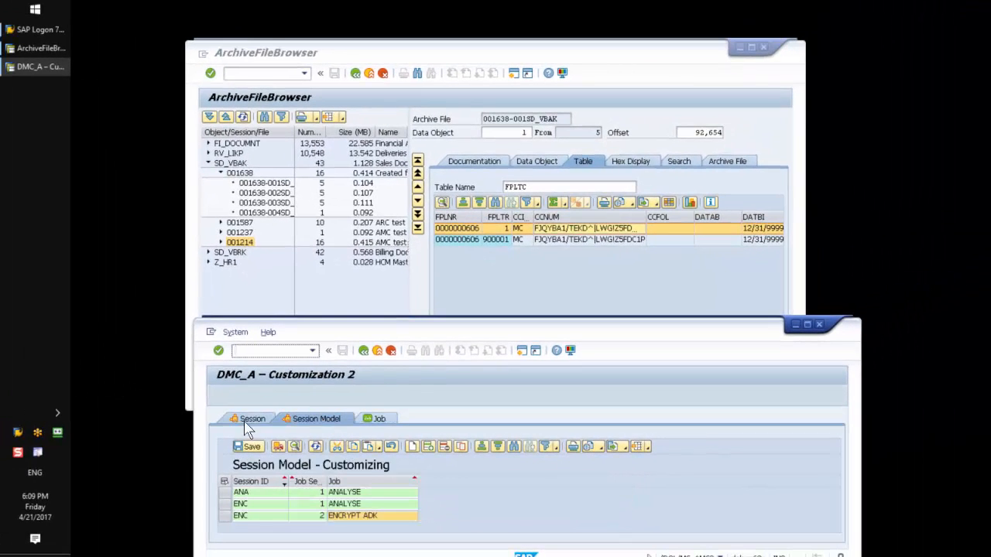